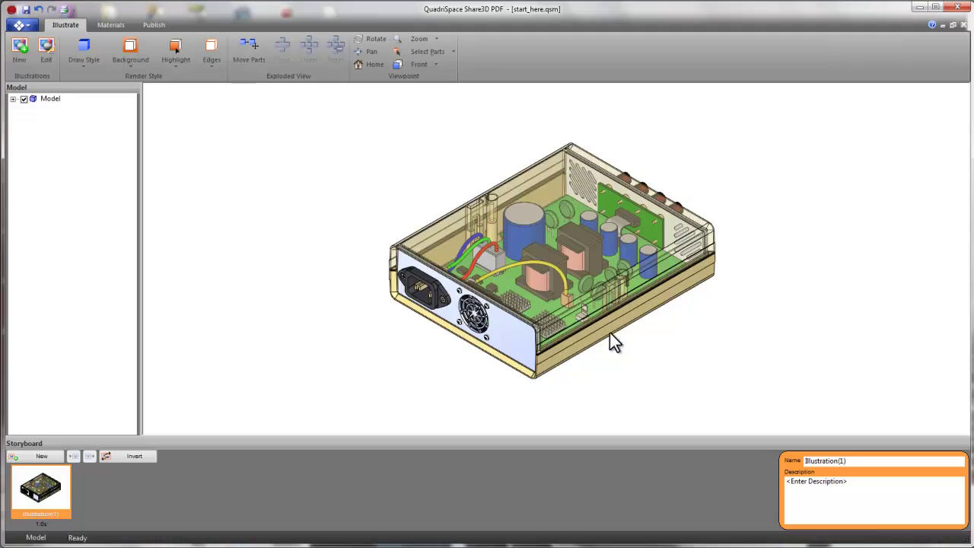
# Zoom in on the front panel and save the close-up as storyboard view Illustration(2).
pyautogui.scroll(4, 609, 339)
pyautogui.scroll(5, 609, 340)
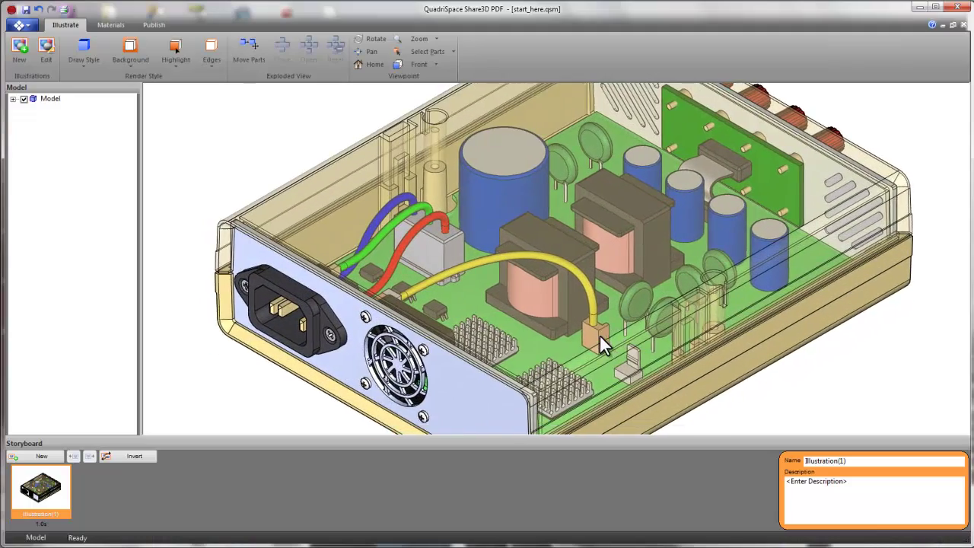
pyautogui.scroll(4, 596, 341)
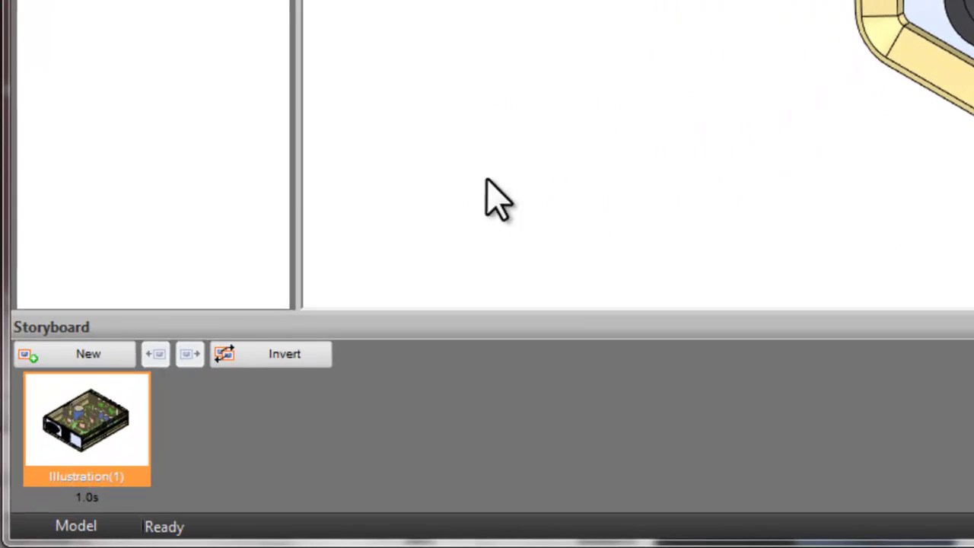
pyautogui.click(96, 354)
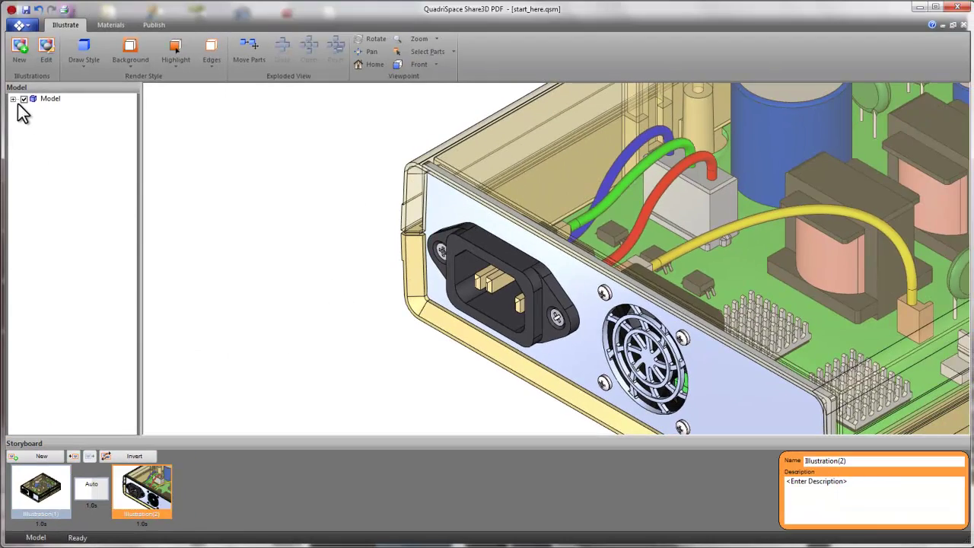
# Isolate BoardAssembly from the Model tree so only the circuit board shows.
pyautogui.click(13, 99)
pyautogui.click(64, 130)
pyautogui.rightClick(68, 130)
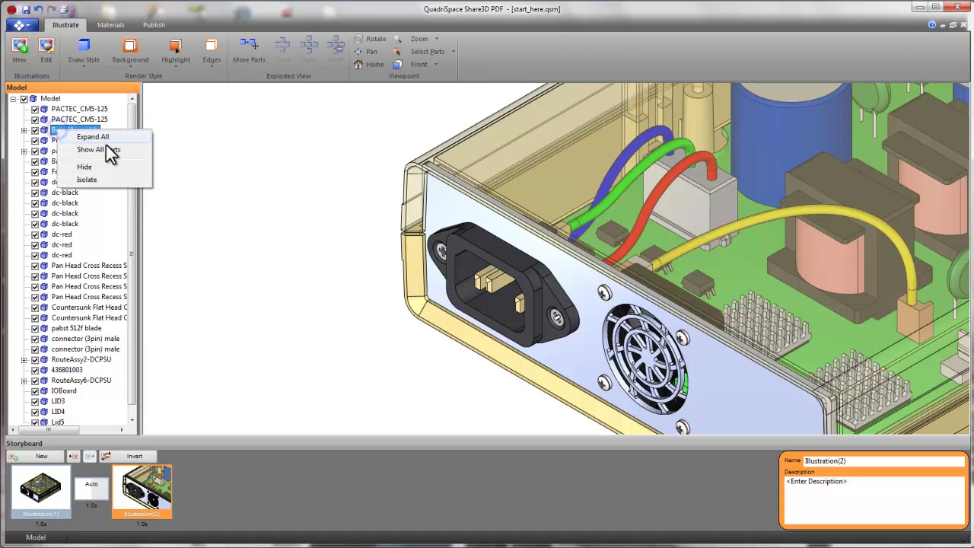
pyautogui.click(110, 180)
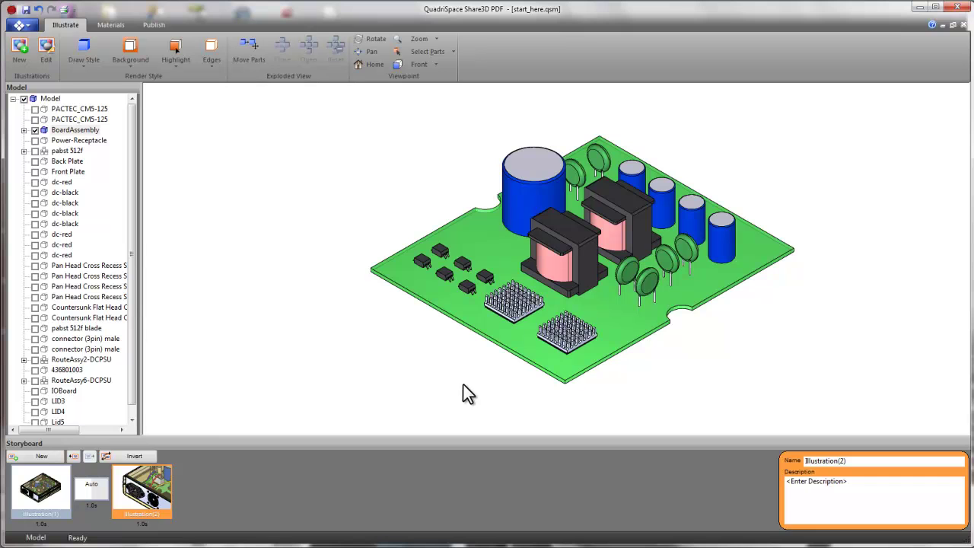
# Save the board-only view as a new illustration and switch the draw style to Hidden Lines Removed.
pyautogui.click(42, 457)
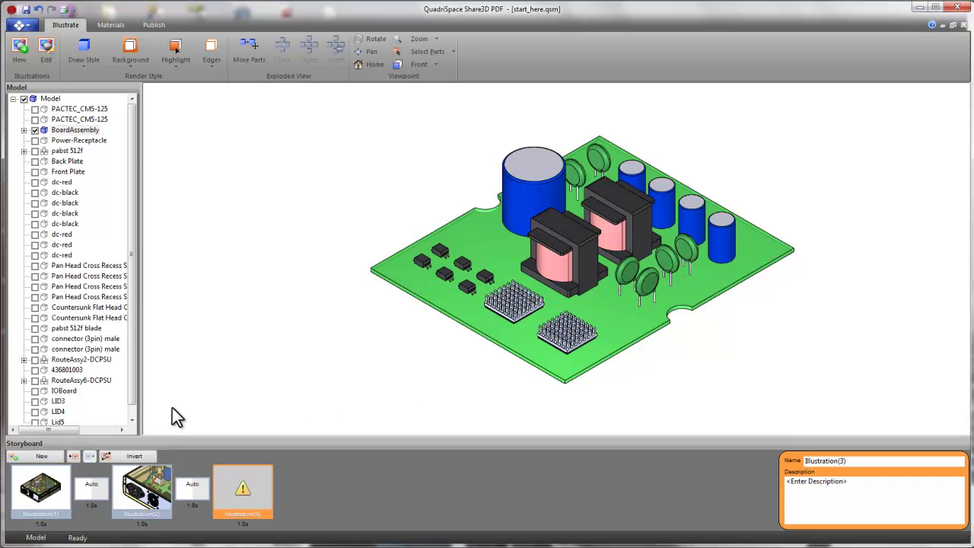
pyautogui.click(74, 64)
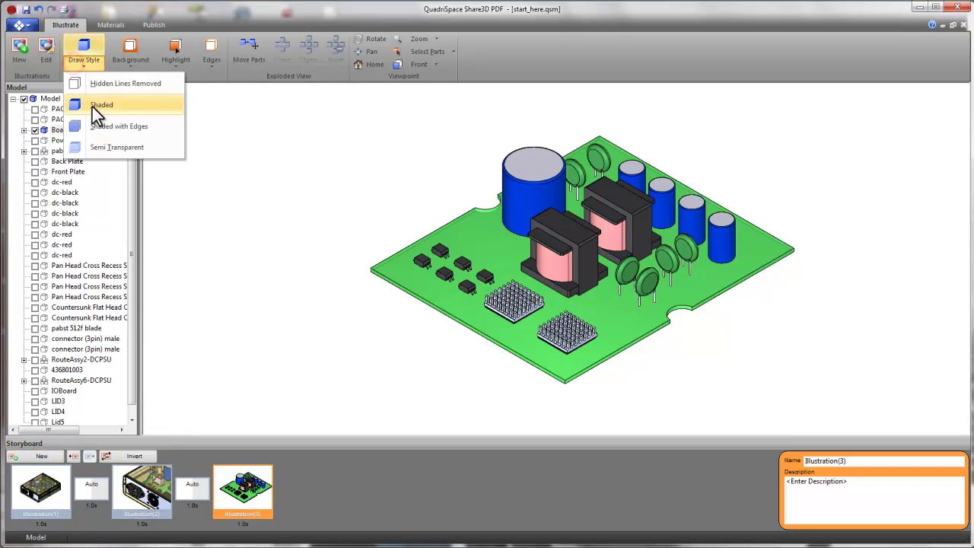
pyautogui.click(112, 83)
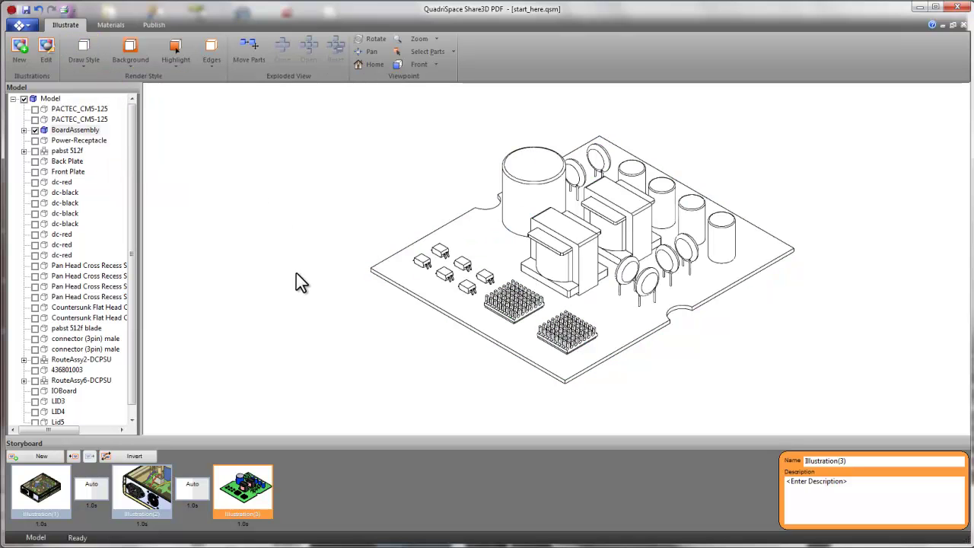
# Show all parts, hide the enclosure lid, zoom out, and save this as Illustration(4).
pyautogui.rightClick(297, 276)
pyautogui.click(358, 382)
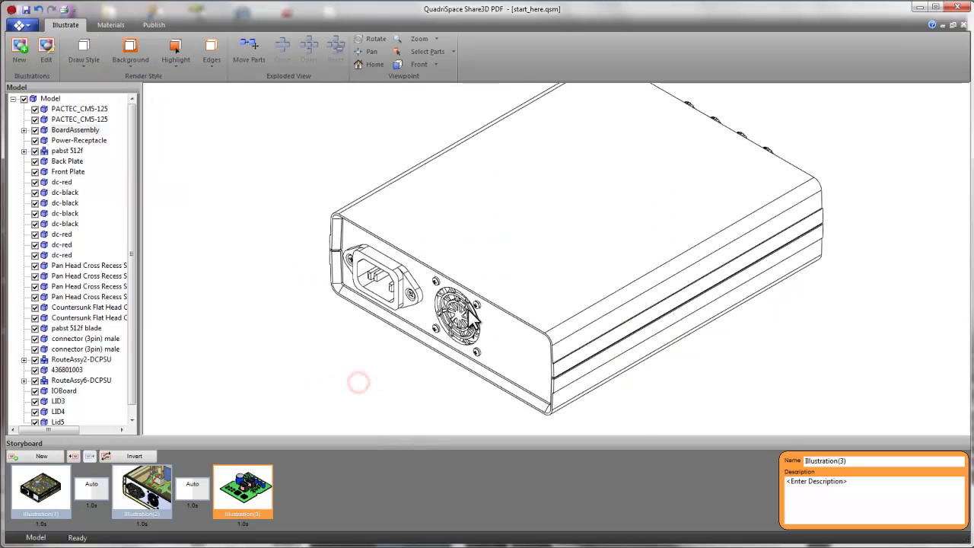
pyautogui.rightClick(542, 250)
pyautogui.click(607, 384)
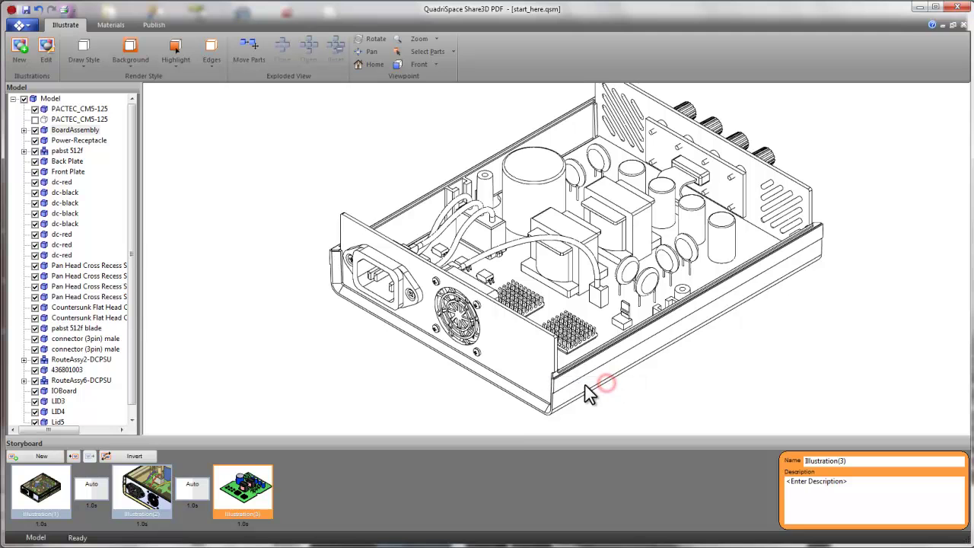
pyautogui.scroll(-4, 590, 281)
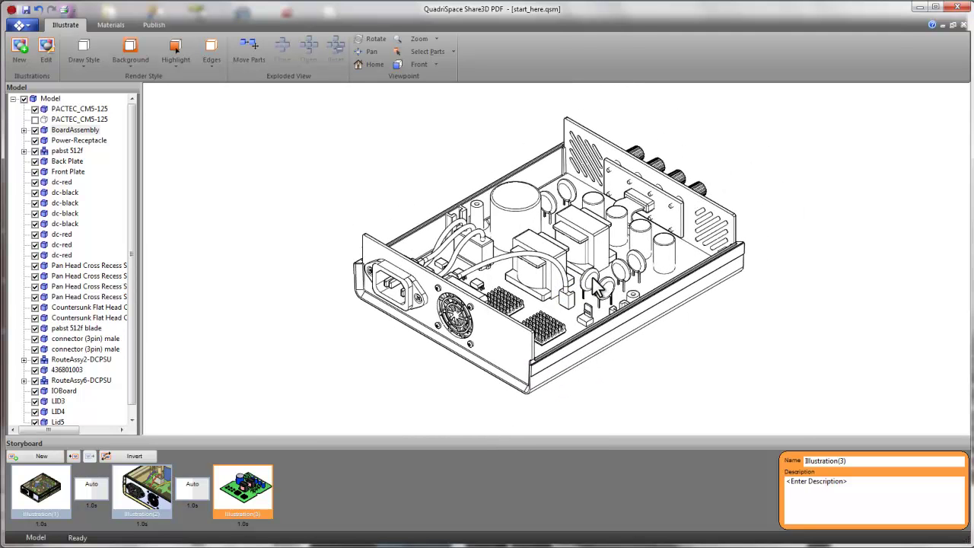
pyautogui.click(42, 456)
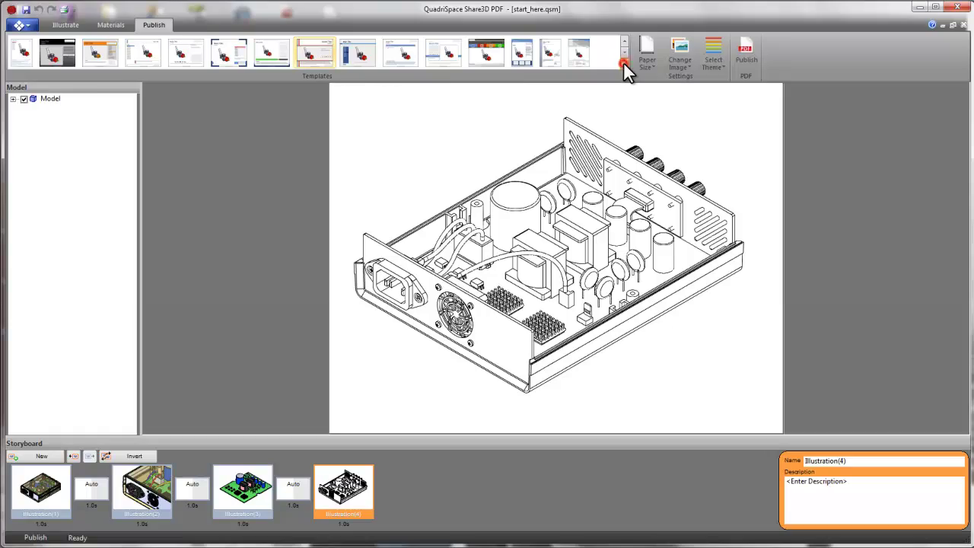
# Apply the red-banded template with title 'Power Supply' and subtitle 'Model # 12345'.
pyautogui.click(624, 62)
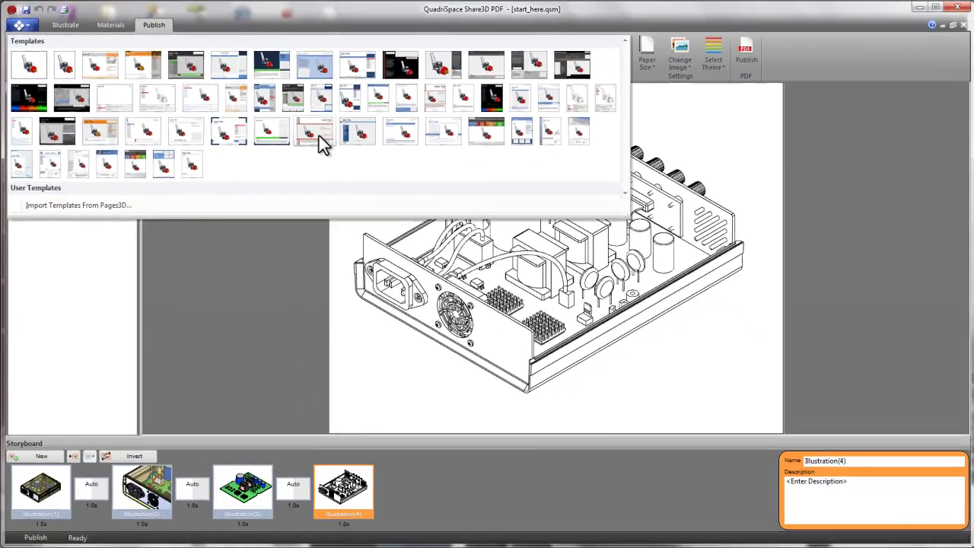
pyautogui.click(319, 137)
pyautogui.click(744, 125)
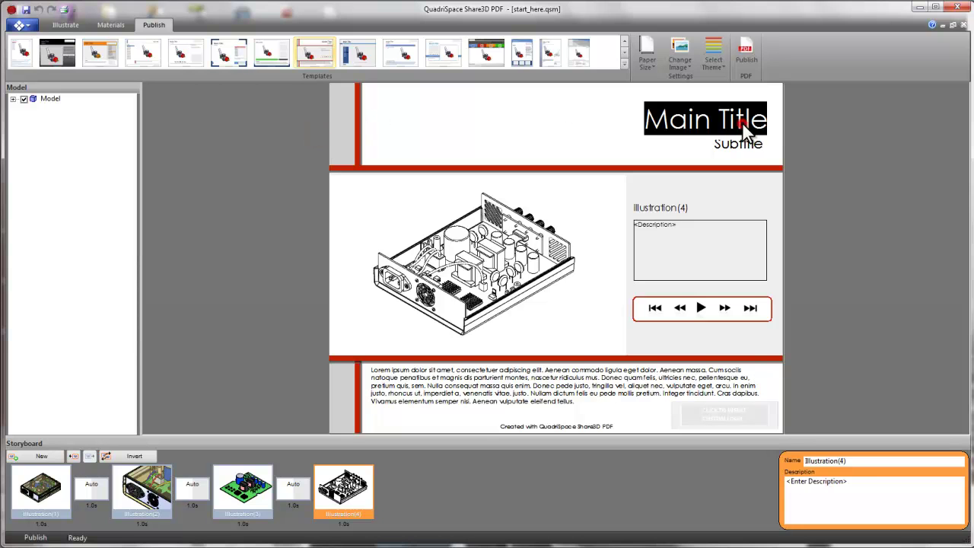
pyautogui.write('Power Supply')
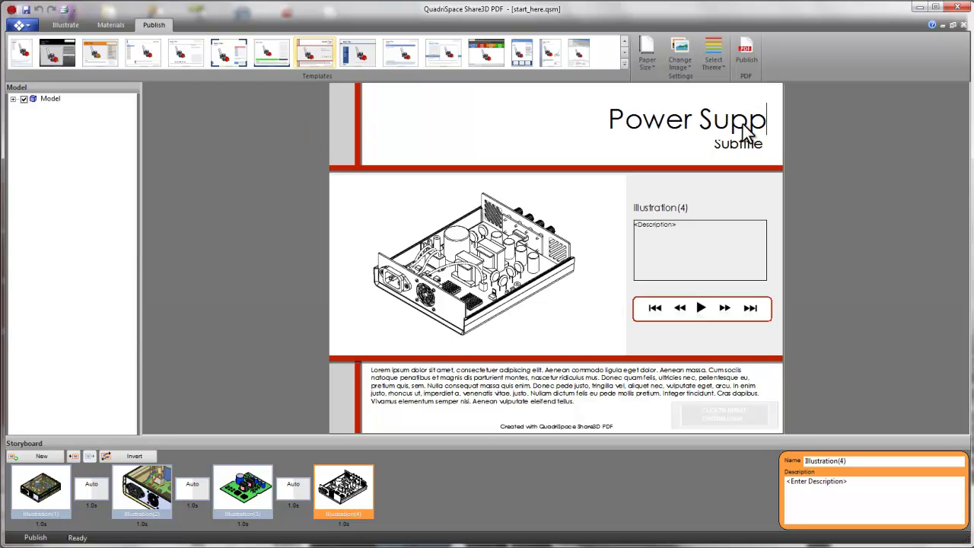
pyautogui.click(741, 144)
pyautogui.write('Model')
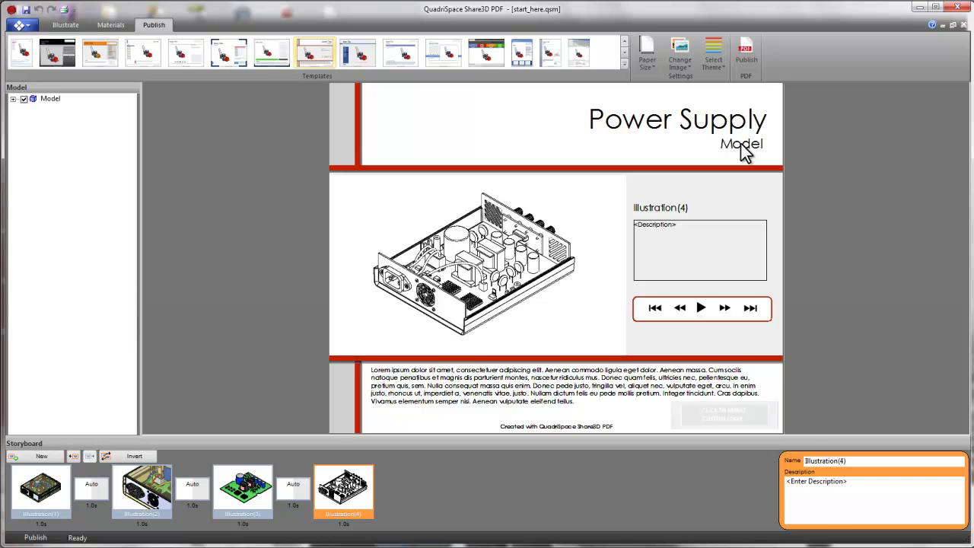
pyautogui.write(' # 12345')
# Change the logo image to share3d_logo_600_white.png.
pyautogui.click(749, 418)
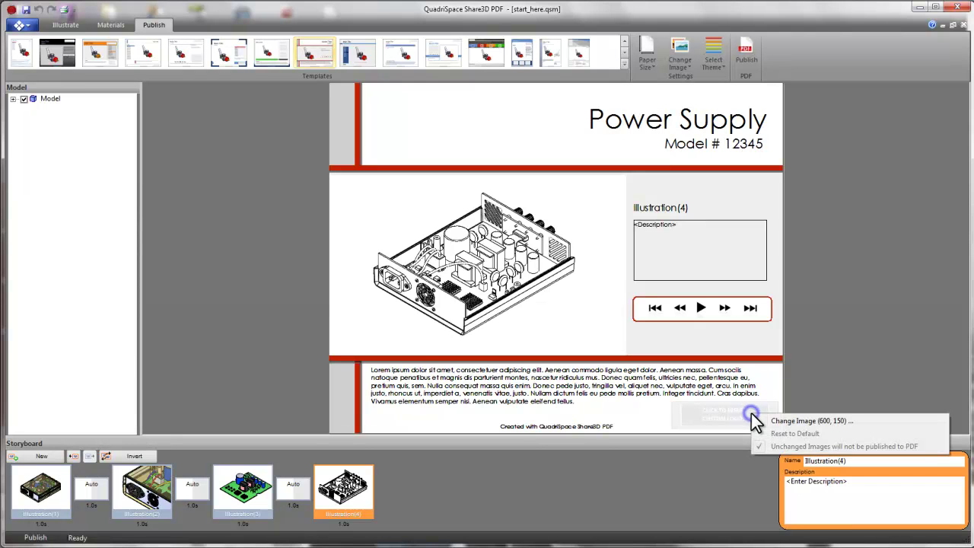
pyautogui.click(807, 424)
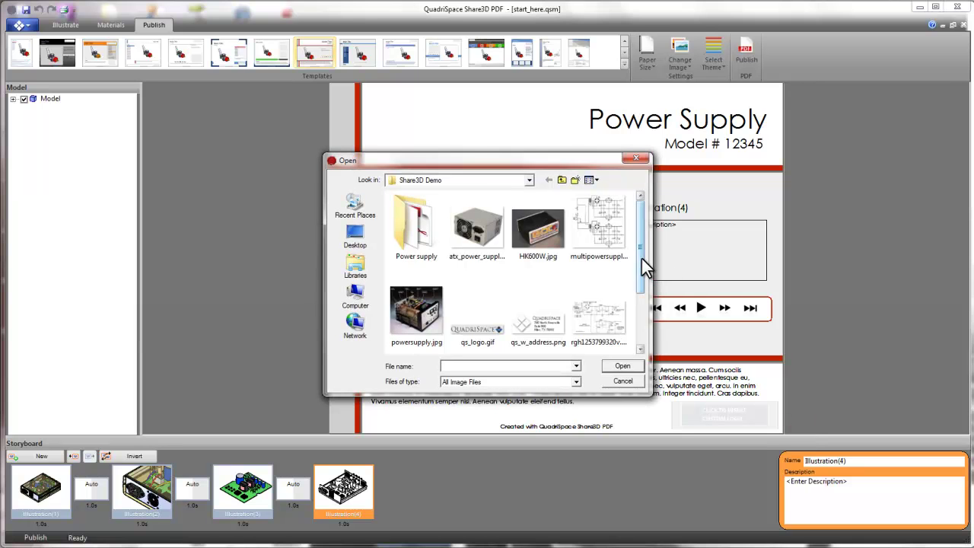
pyautogui.moveTo(645, 266); pyautogui.dragTo(644, 342)
pyautogui.click(425, 325)
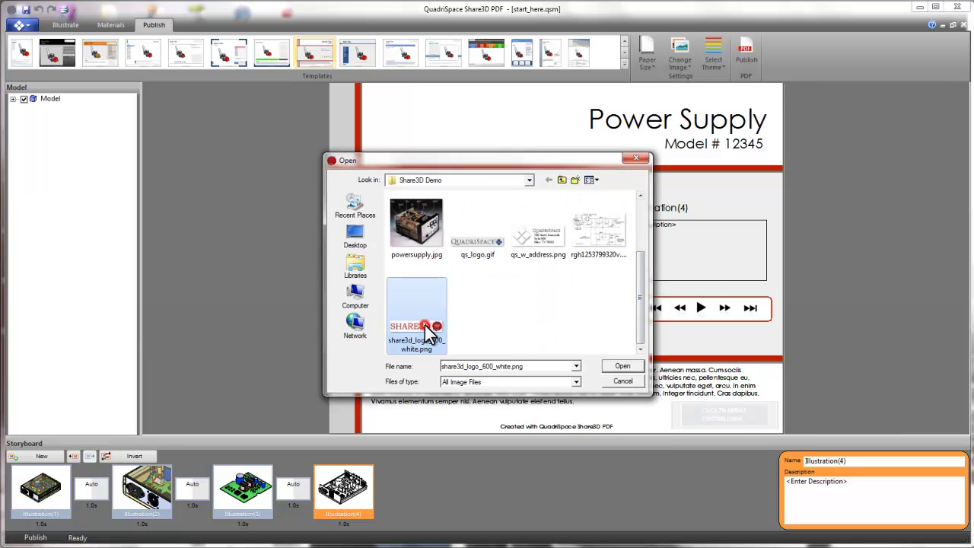
pyautogui.click(618, 367)
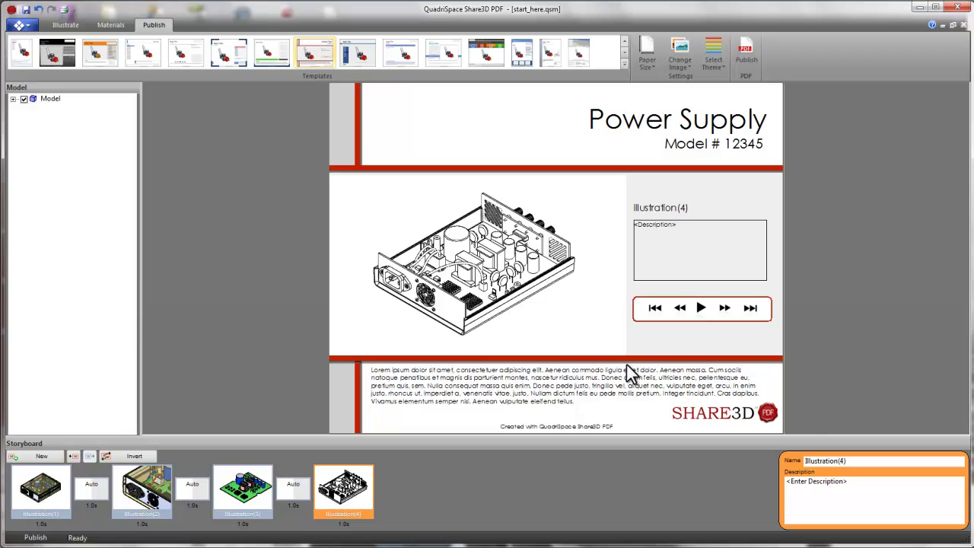
# Try a title-block template, then settle on the dark-header template previewing Illustration(1).
pyautogui.click(625, 64)
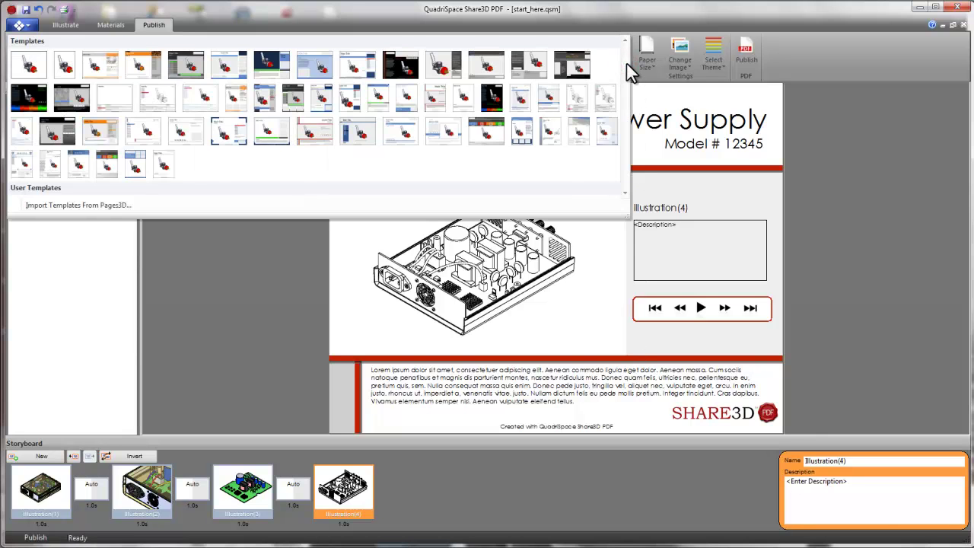
pyautogui.click(161, 98)
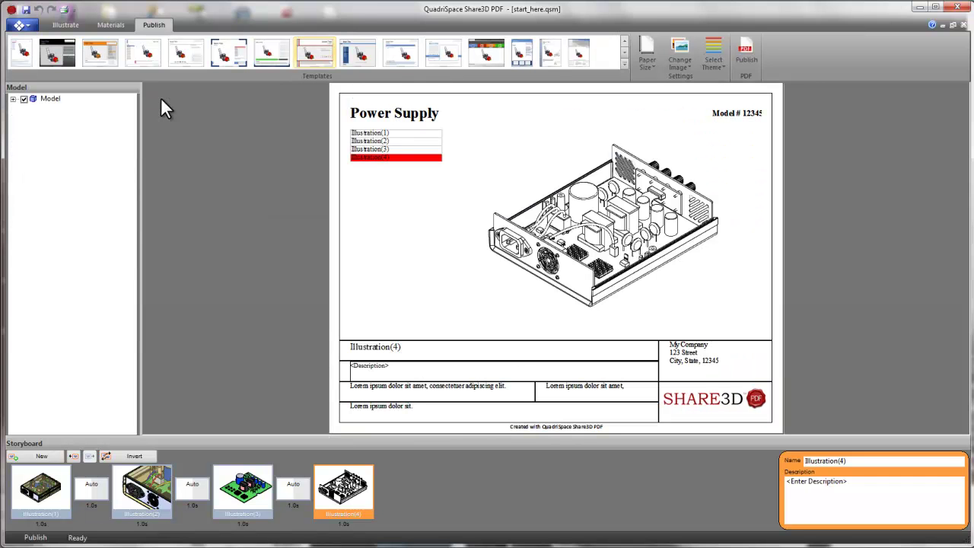
pyautogui.click(625, 41)
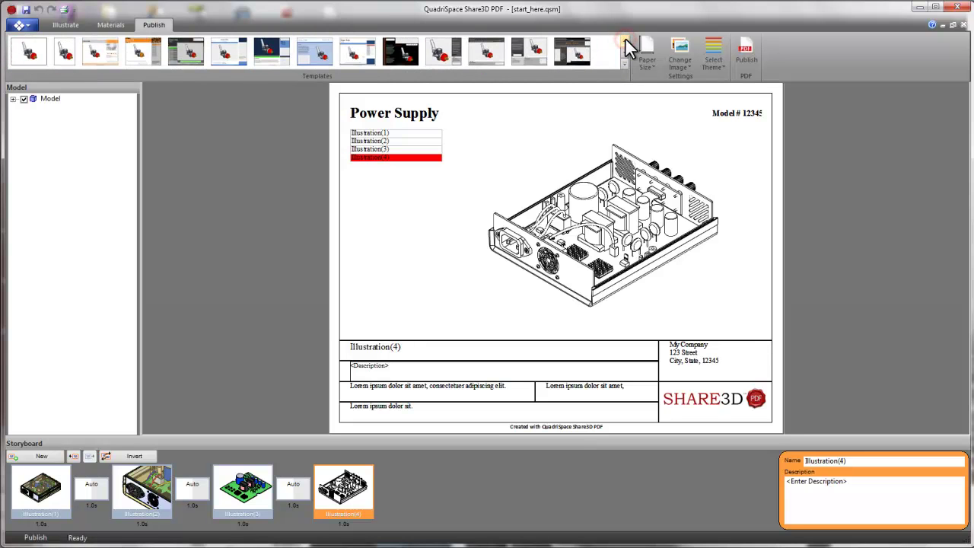
pyautogui.click(490, 55)
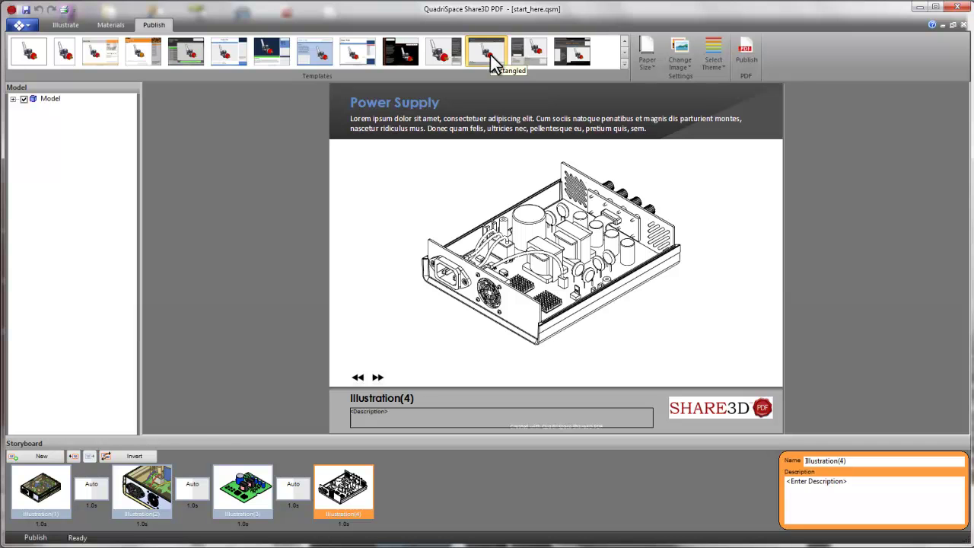
pyautogui.click(42, 491)
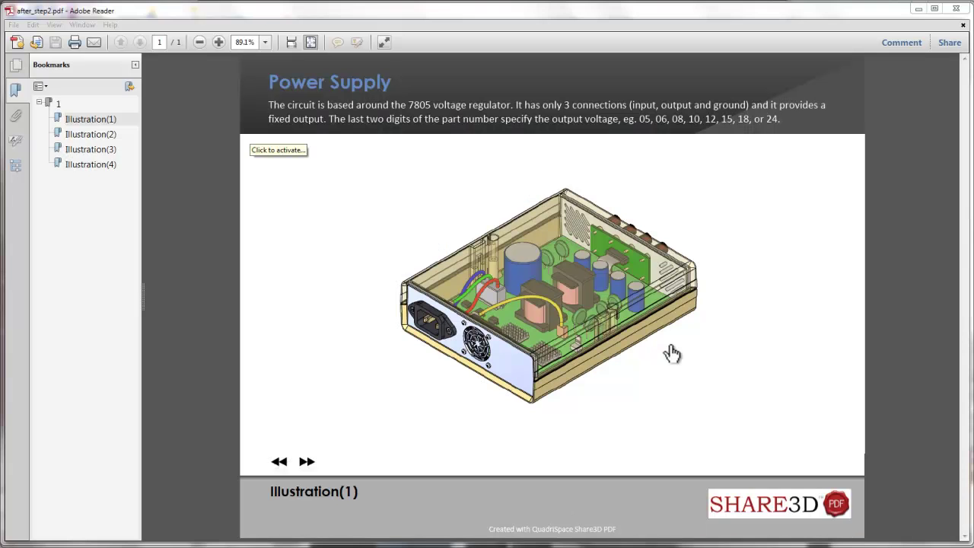
# Activate the PDF's 3D model, rotate it, and pan it slightly left and down.
pyautogui.click(670, 345)
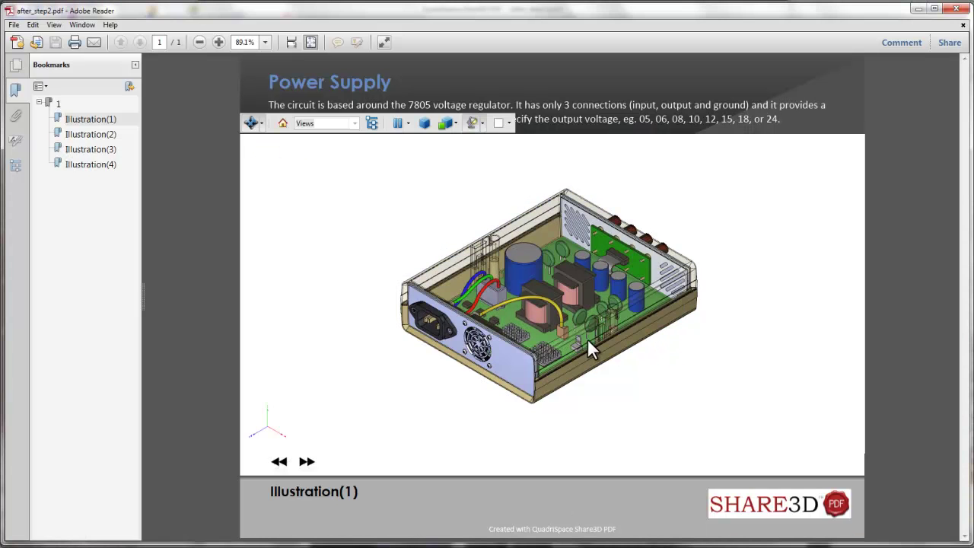
pyautogui.moveTo(439, 345); pyautogui.dragTo(408, 349)
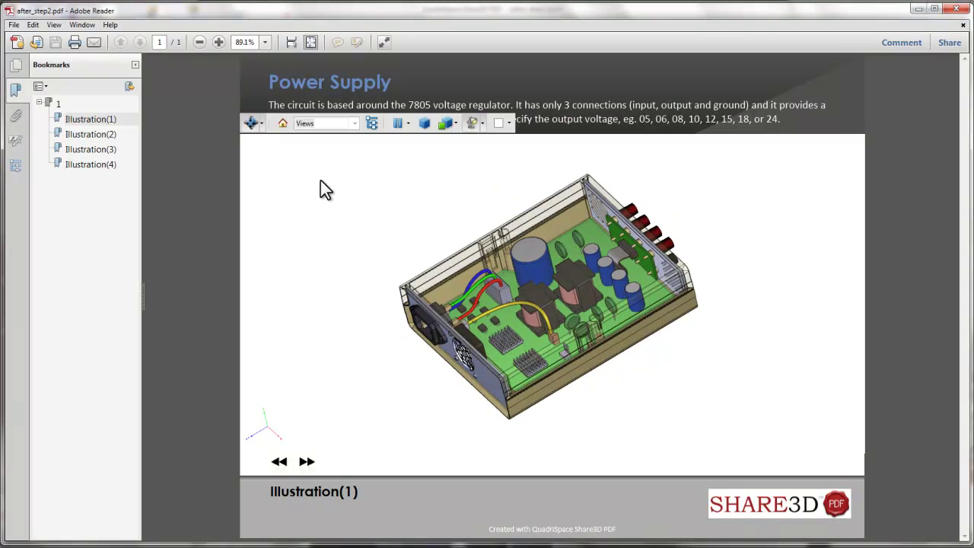
pyautogui.click(262, 124)
pyautogui.click(278, 166)
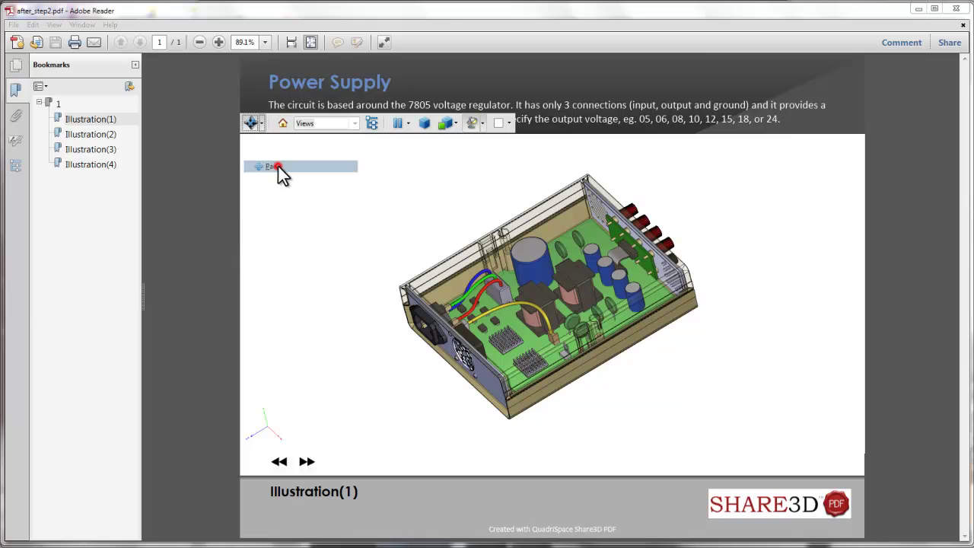
pyautogui.moveTo(601, 278)
pyautogui.mouseDown()
pyautogui.moveTo(554, 283)
pyautogui.moveTo(592, 287)
pyautogui.mouseUp()
# Step through bookmarks Illustration(2), Illustration(3) and Illustration(4).
pyautogui.click(93, 135)
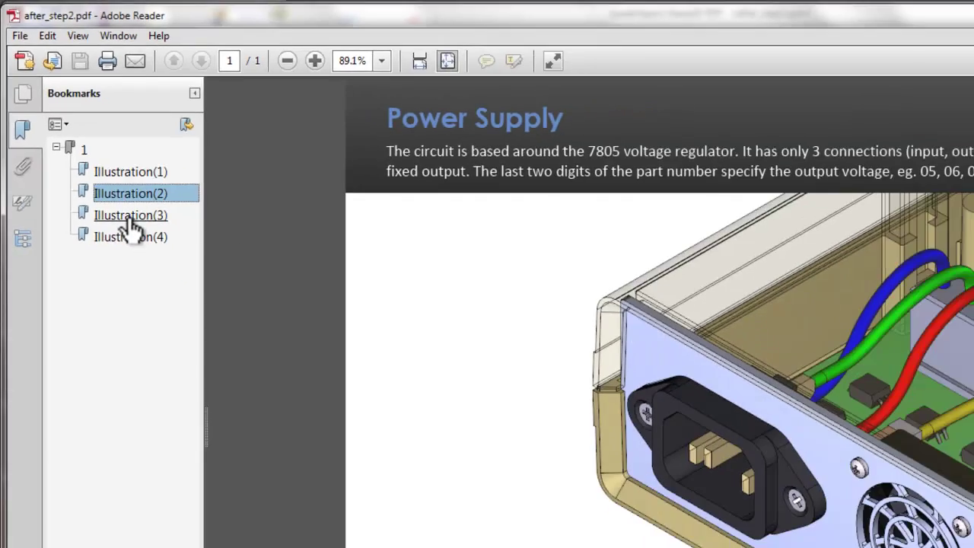
pyautogui.click(131, 221)
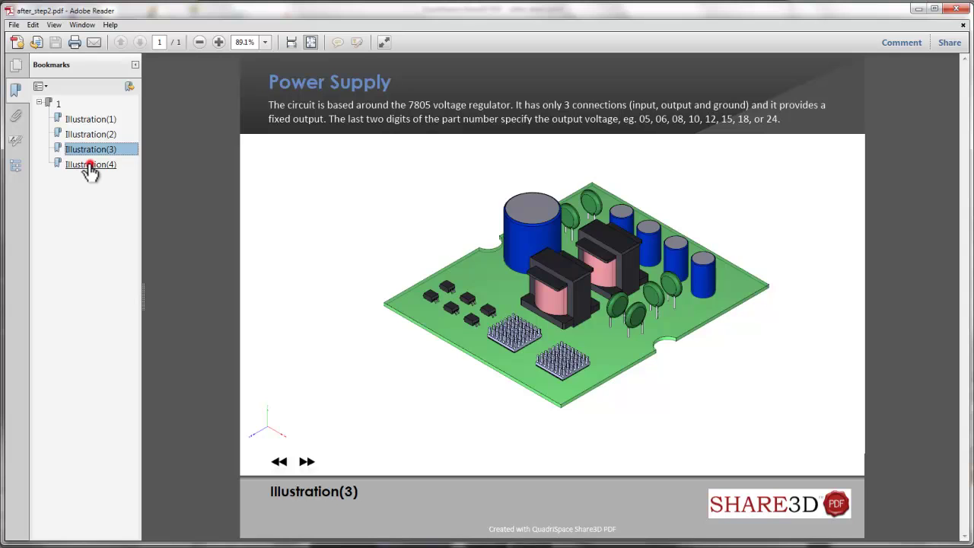
pyautogui.click(90, 166)
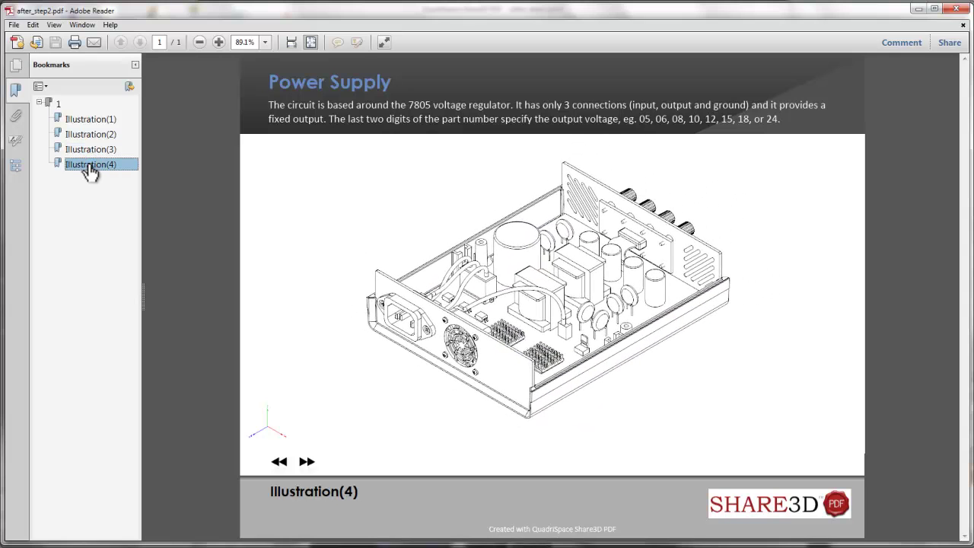
# Open the Model Tree, highlight the chassis and BoardAssembly-1, and toggle PACTEC_CM5-125-2 on and off.
pyautogui.rightClick(19, 200)
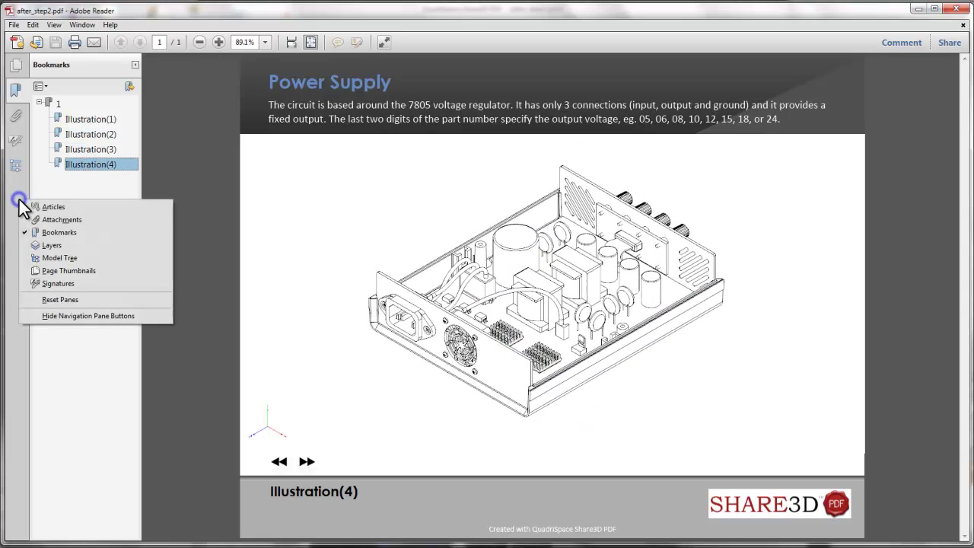
pyautogui.click(74, 260)
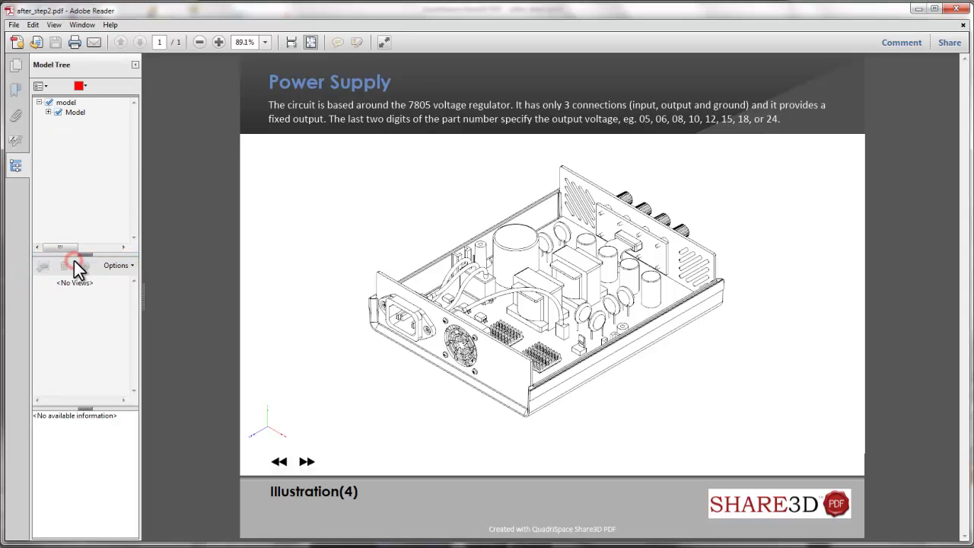
pyautogui.click(48, 112)
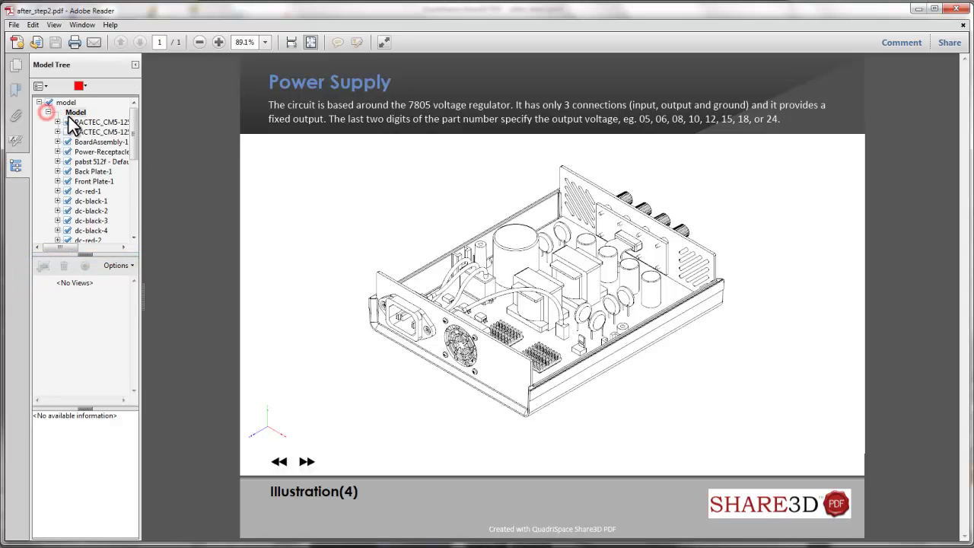
pyautogui.click(96, 122)
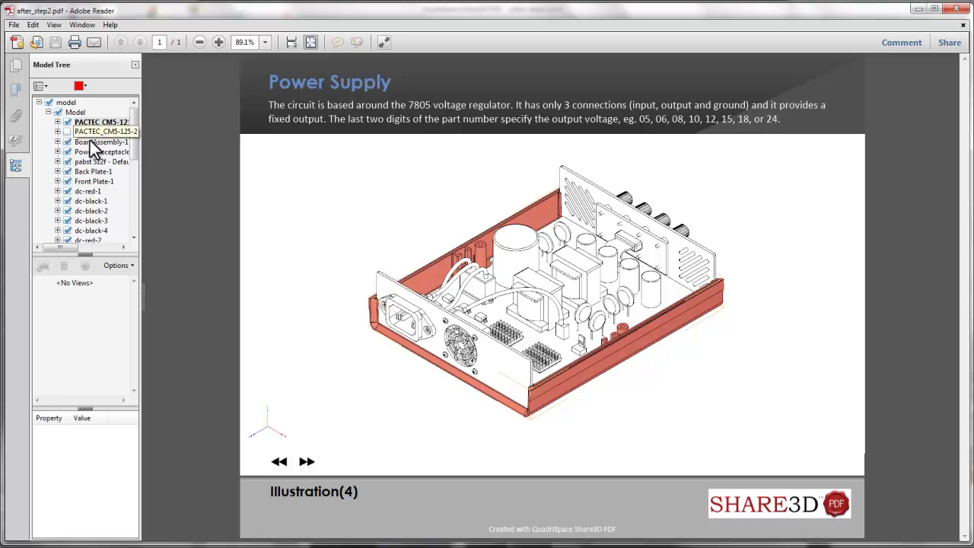
pyautogui.click(89, 142)
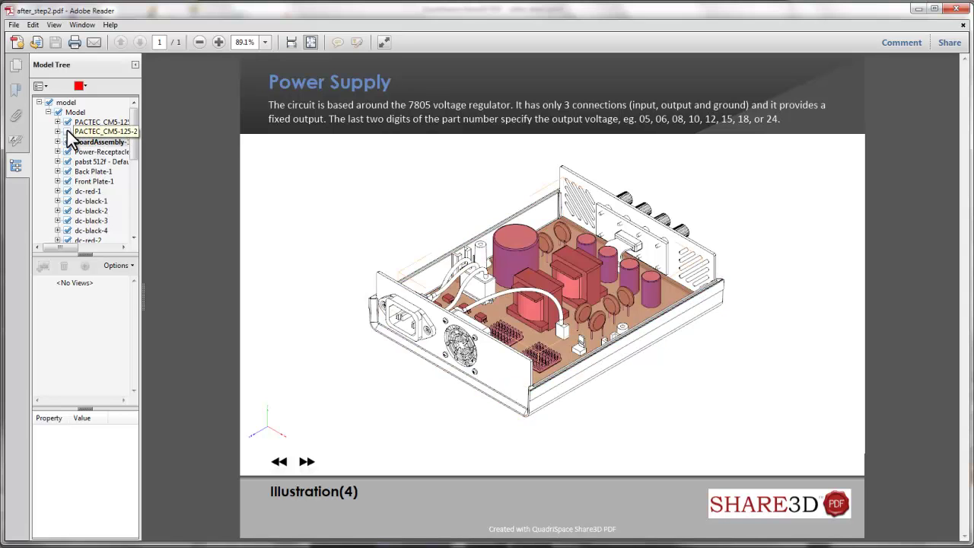
pyautogui.click(67, 132)
pyautogui.click(67, 131)
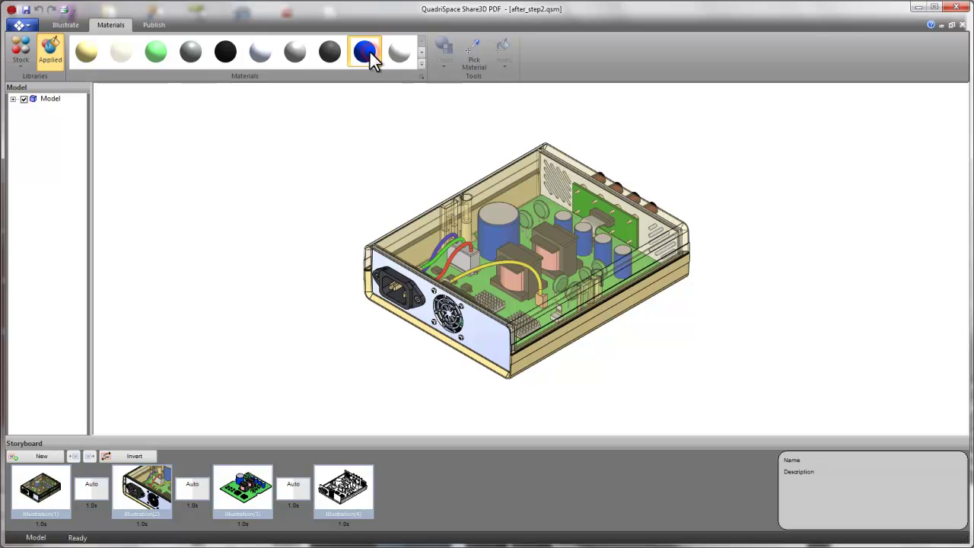
# Recolor the blue capacitor material to orange.
pyautogui.click(368, 53)
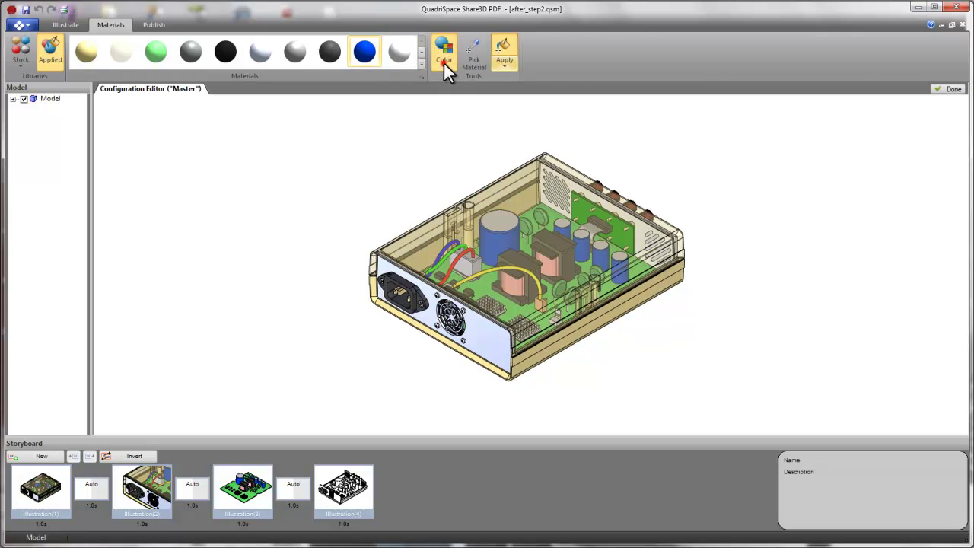
pyautogui.click(443, 62)
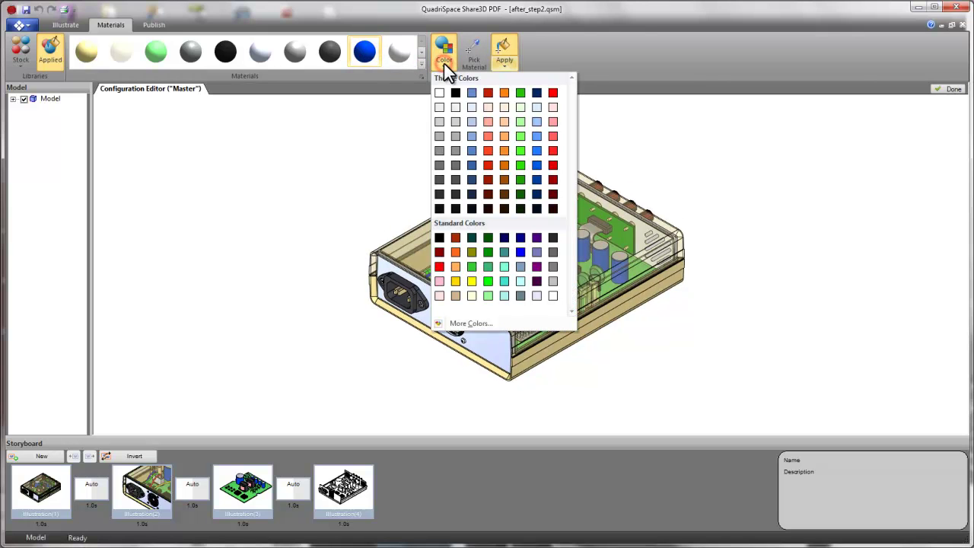
pyautogui.click(505, 92)
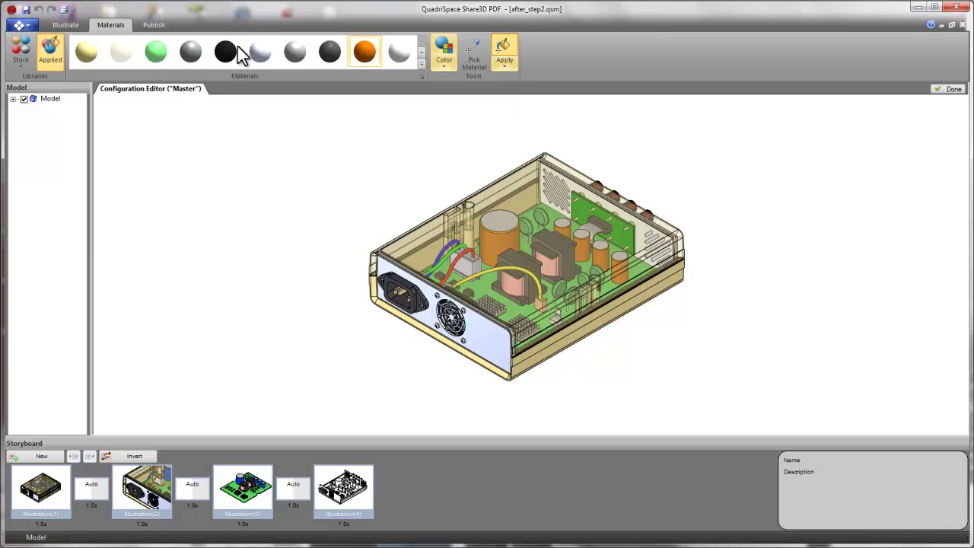
# Apply the dark metal from the Stock Metals library to the enclosure base.
pyautogui.click(29, 61)
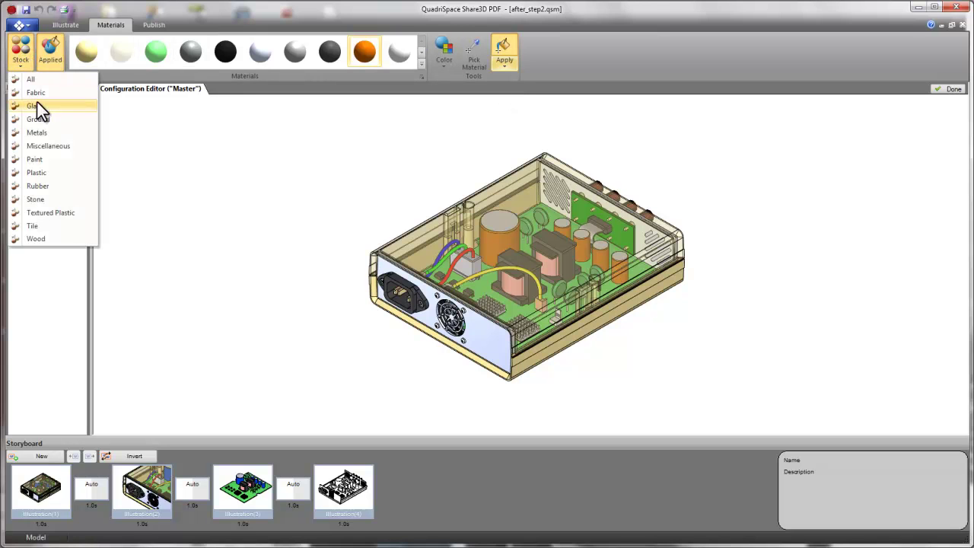
pyautogui.click(49, 133)
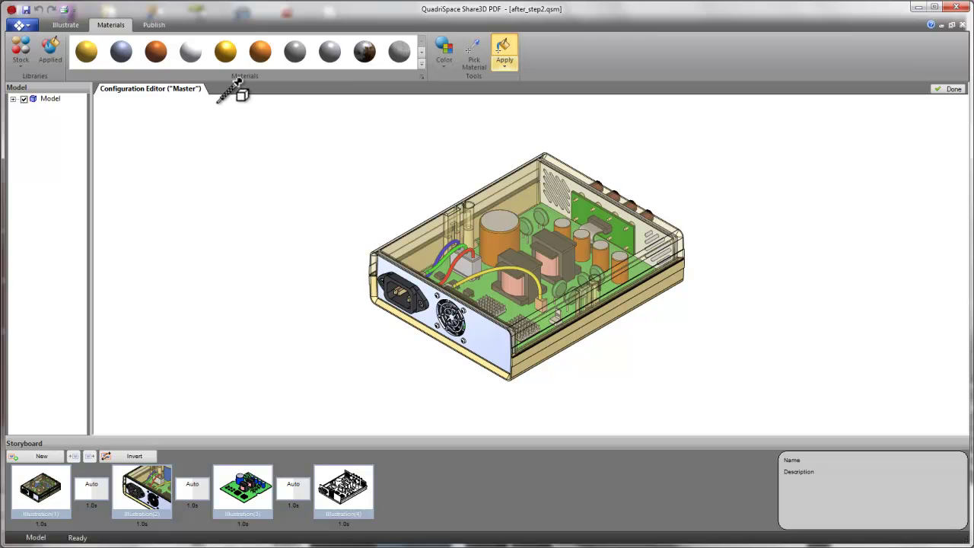
pyautogui.click(419, 50)
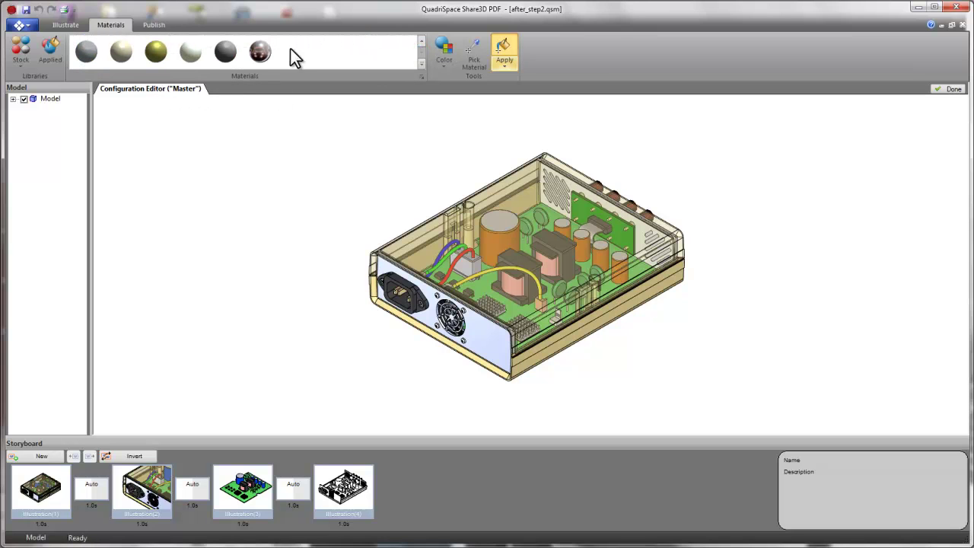
pyautogui.click(229, 53)
pyautogui.click(597, 312)
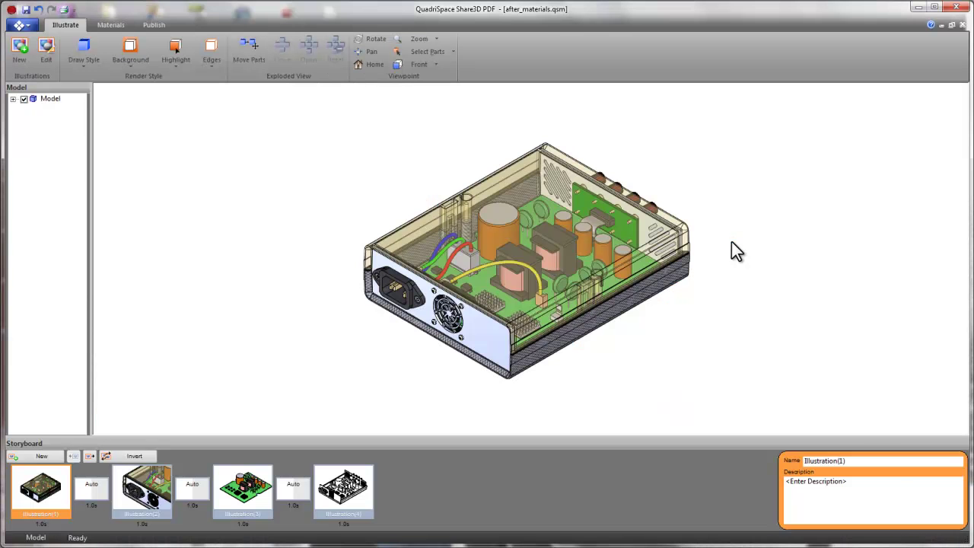
# Using Move Parts, lift the enclosure lid straight up above the case.
pyautogui.click(254, 48)
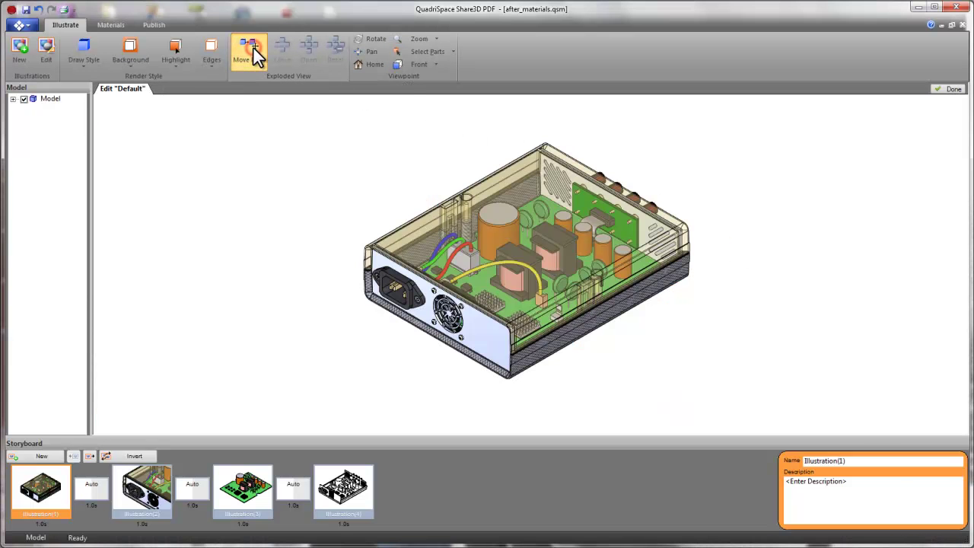
pyautogui.click(530, 255)
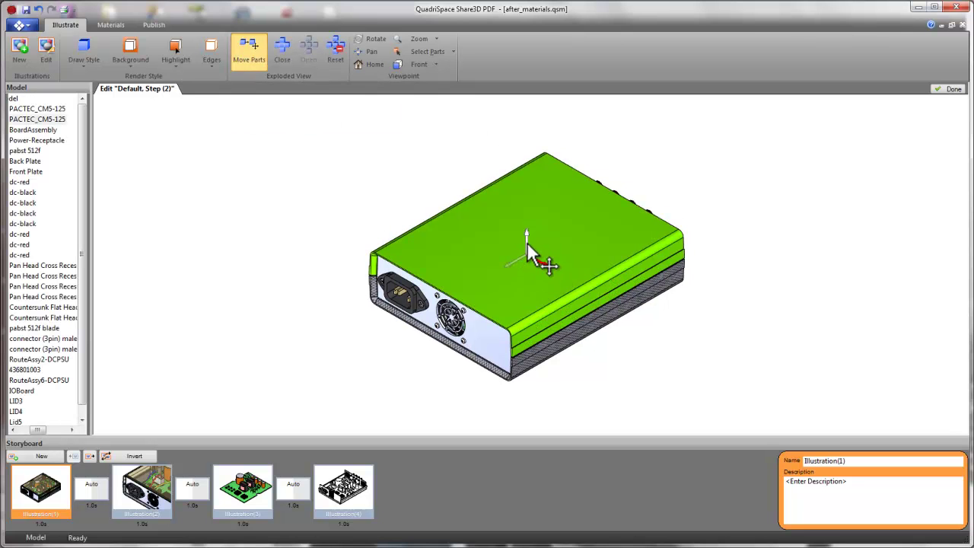
pyautogui.moveTo(528, 242); pyautogui.dragTo(527, 133)
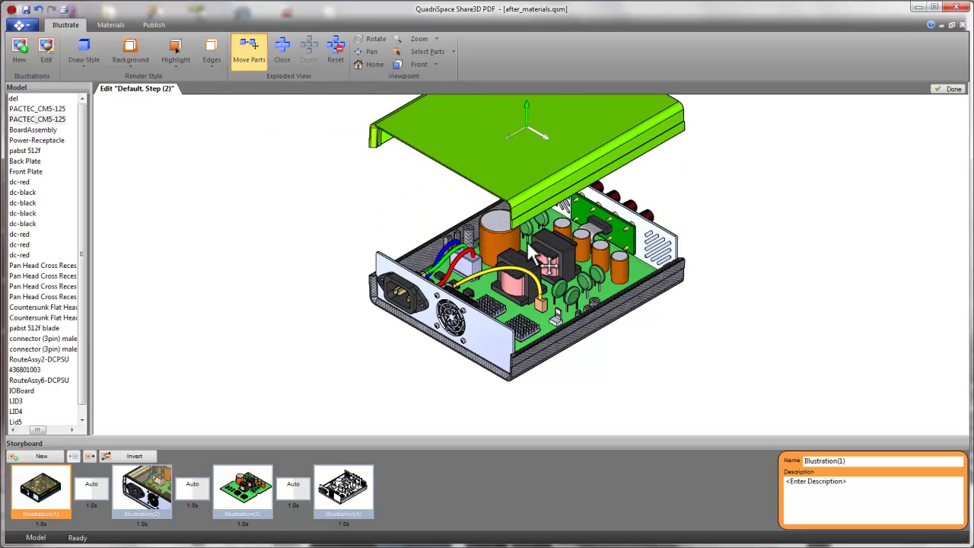
# Pull a screw and the power connector out toward the front-left.
pyautogui.click(384, 284)
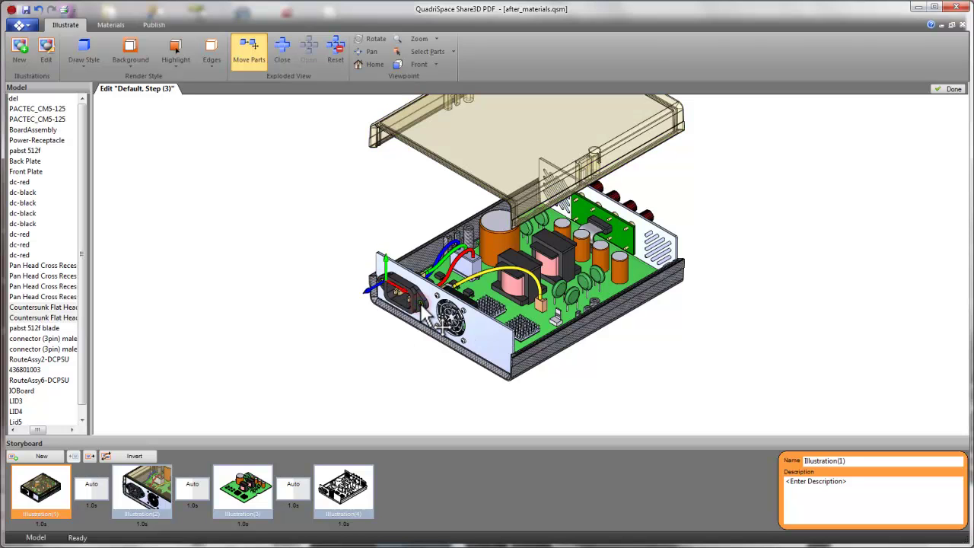
pyautogui.moveTo(423, 305); pyautogui.dragTo(392, 308)
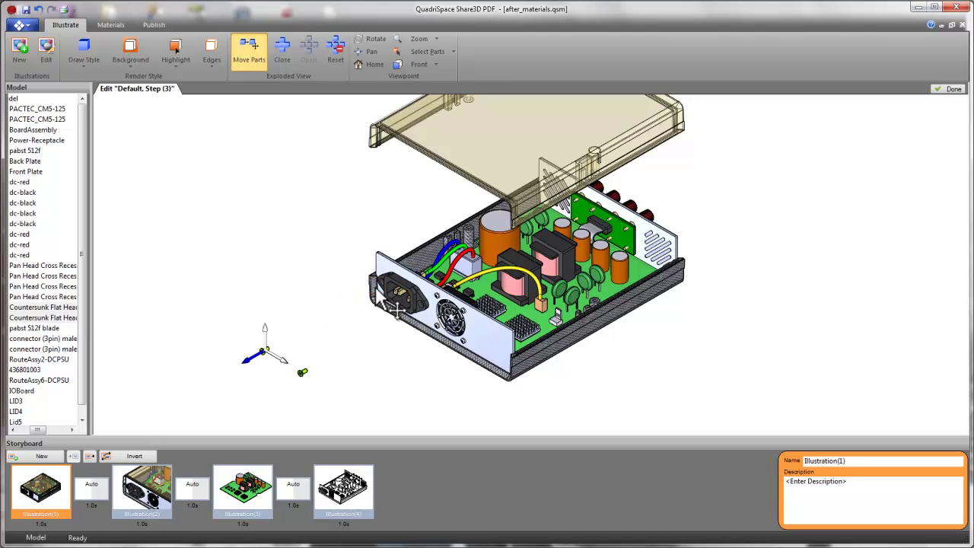
pyautogui.click(403, 302)
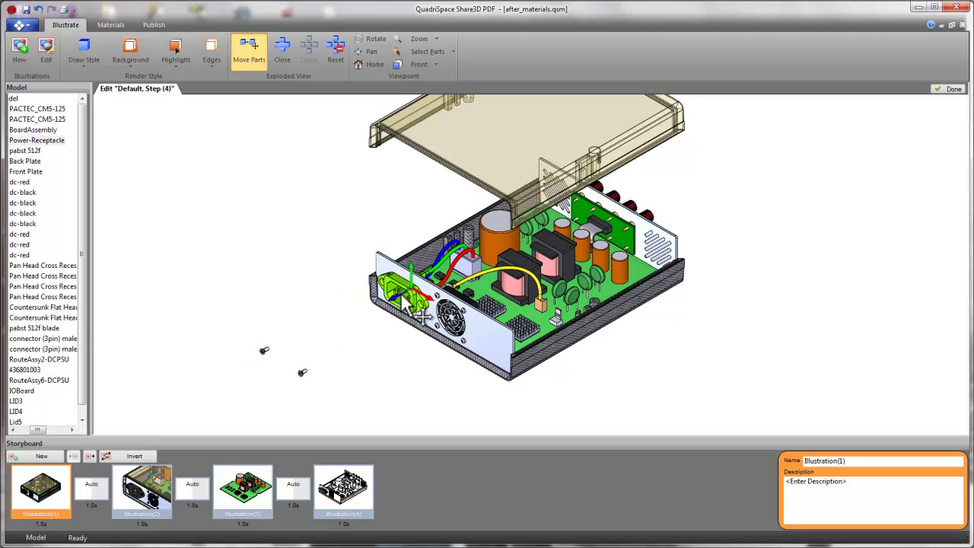
pyautogui.moveTo(405, 297); pyautogui.dragTo(402, 299)
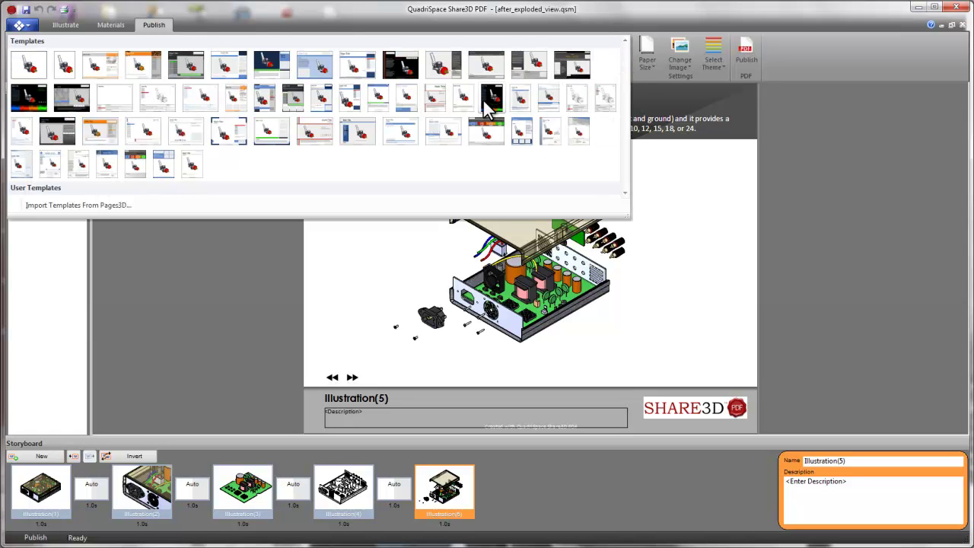
# Try a different template layout and step through its illustration navigation buttons.
pyautogui.click(547, 100)
pyautogui.click(583, 327)
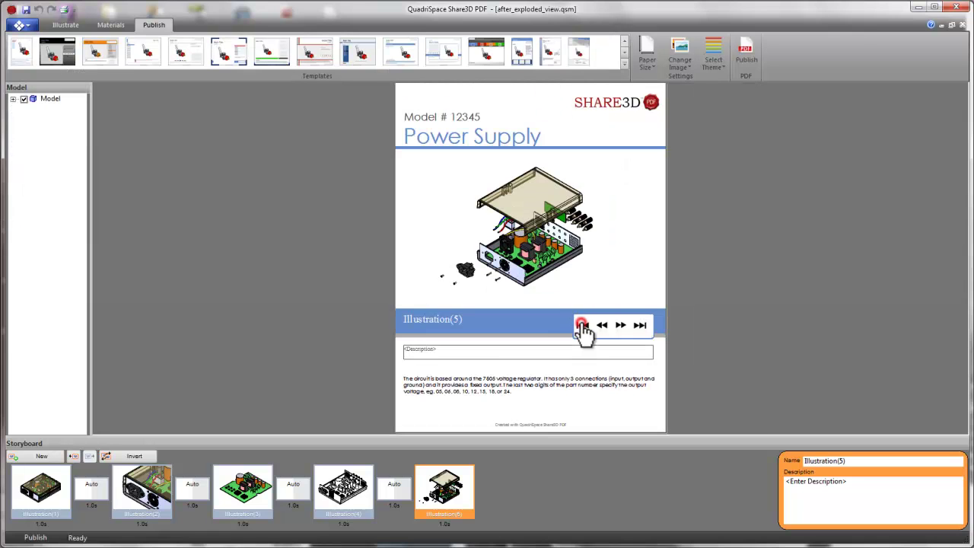
pyautogui.click(621, 326)
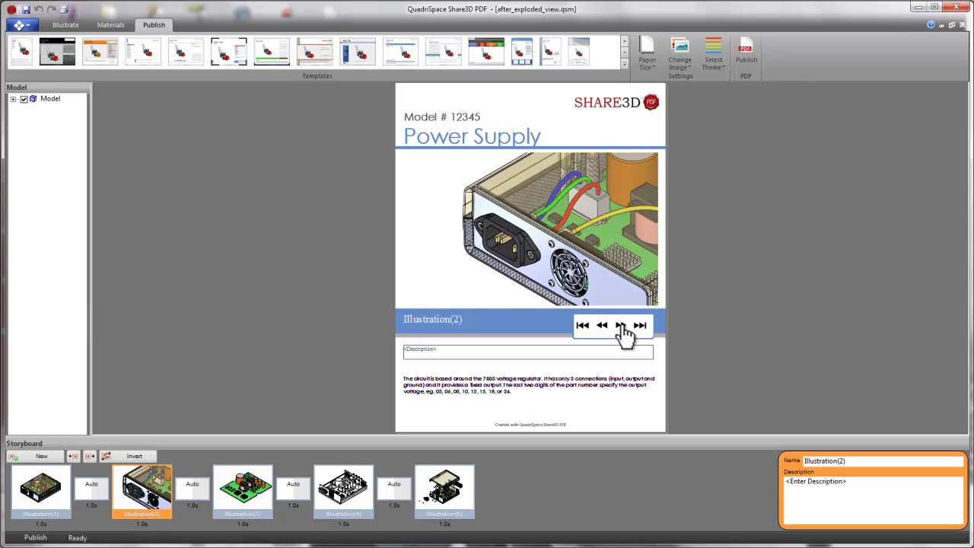
# Apply the orange-banner template and preview Illustration(4), Illustration(1) and the exploded Illustration(5).
pyautogui.click(625, 63)
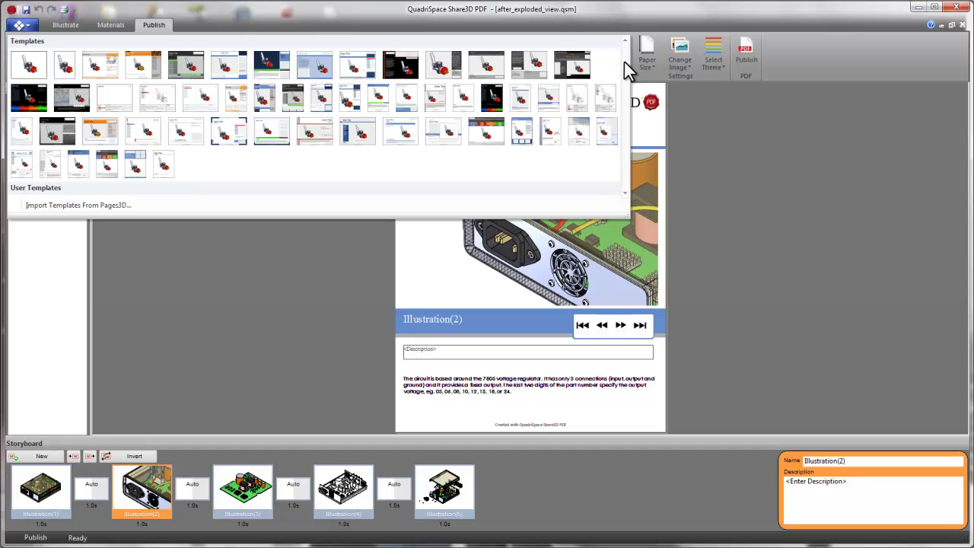
pyautogui.click(102, 128)
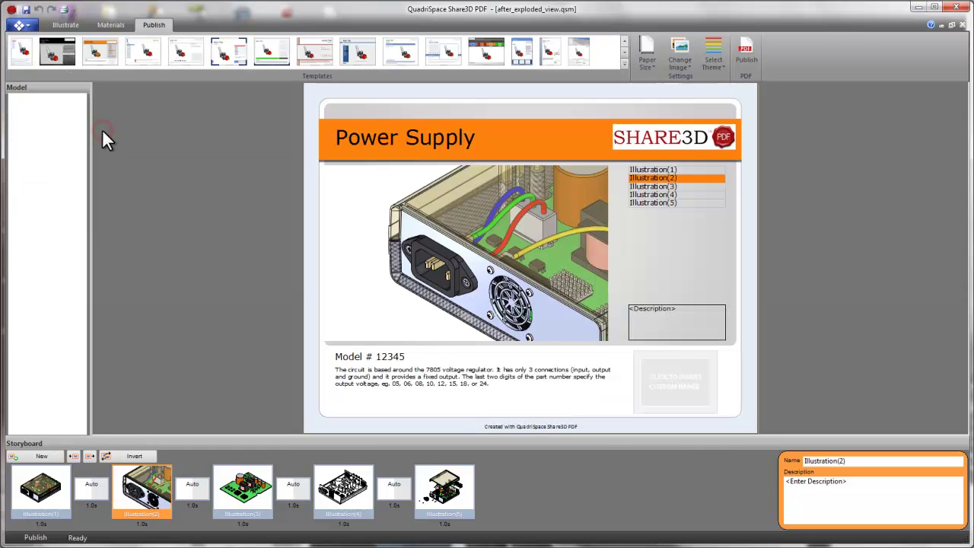
pyautogui.click(649, 195)
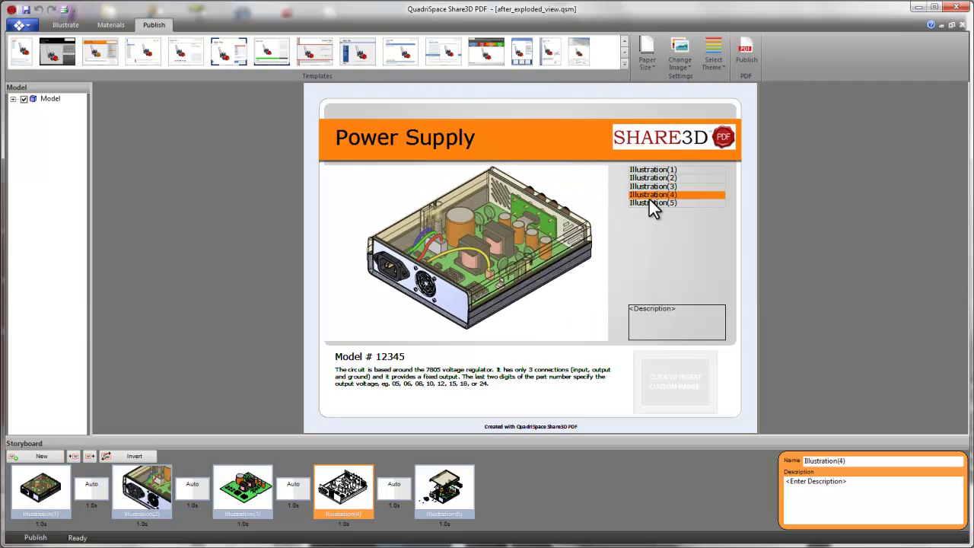
pyautogui.click(650, 169)
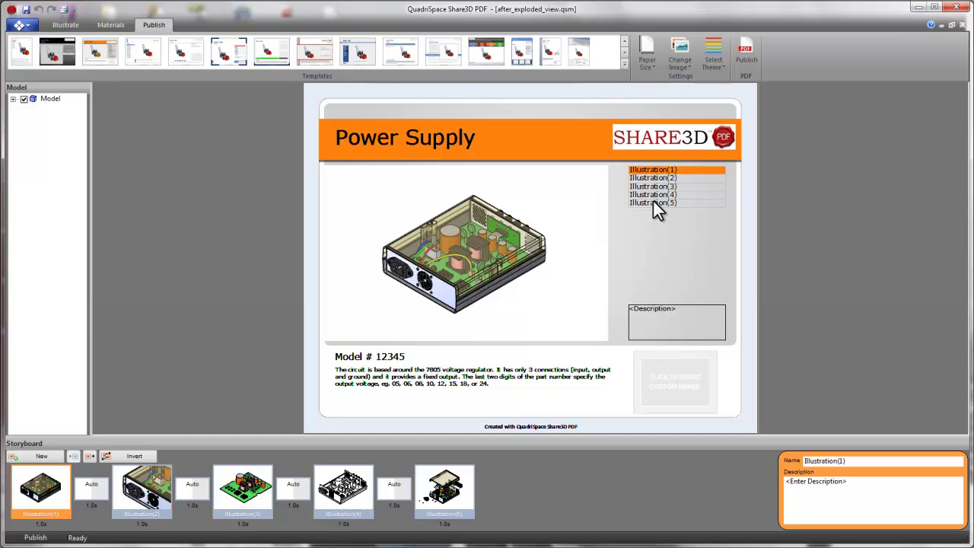
pyautogui.click(654, 203)
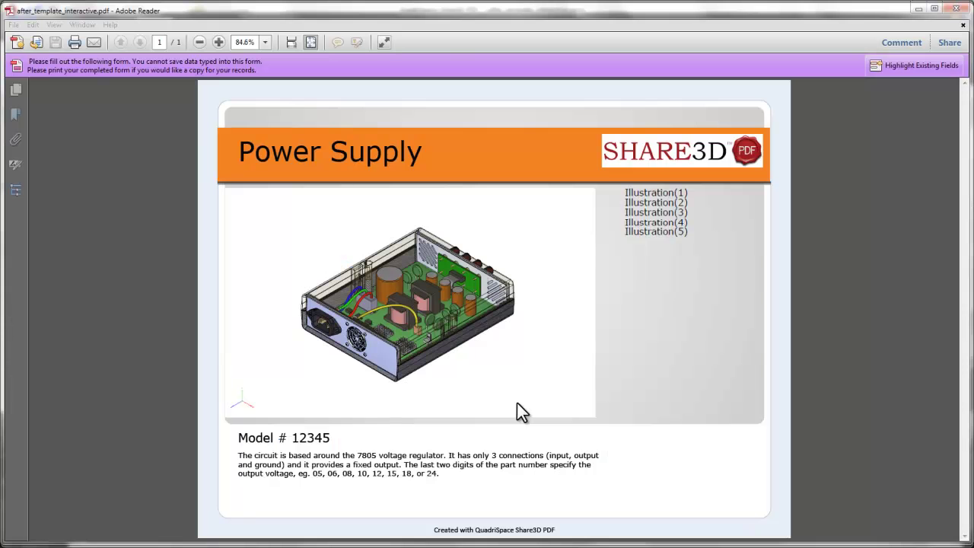
# Rotate the PDF's 3D model, then jump to the Illustration(1) and exploded Illustration(5) views.
pyautogui.click(295, 371)
pyautogui.moveTo(373, 380); pyautogui.dragTo(327, 371)
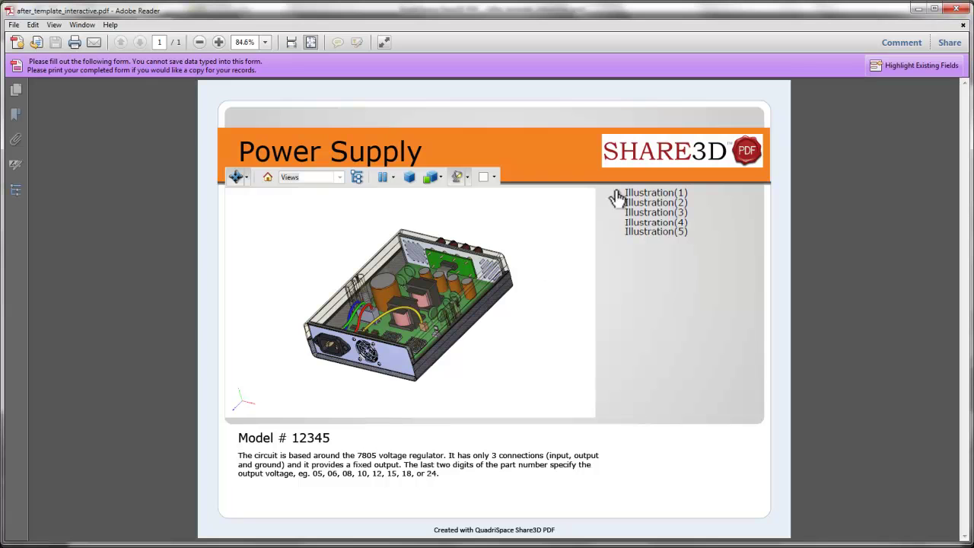
pyautogui.click(639, 194)
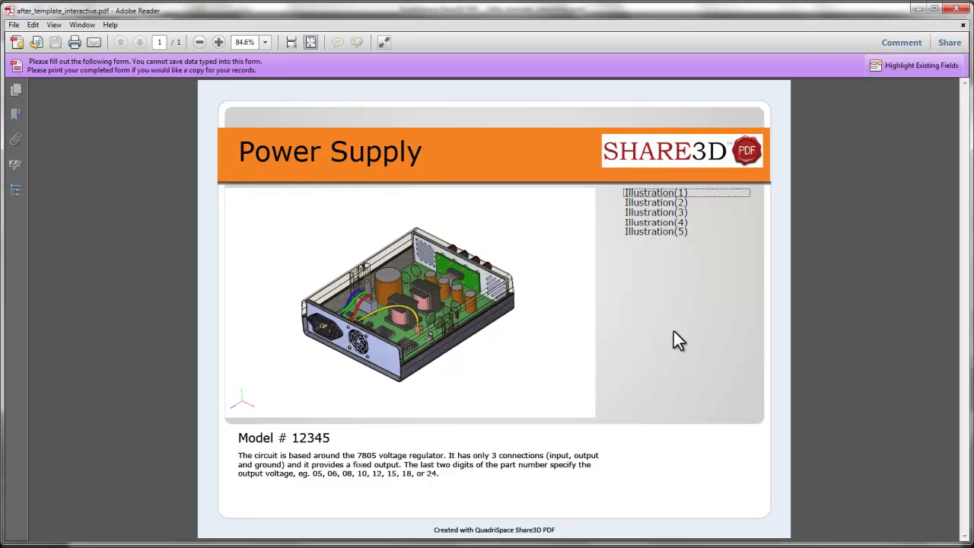
pyautogui.click(644, 234)
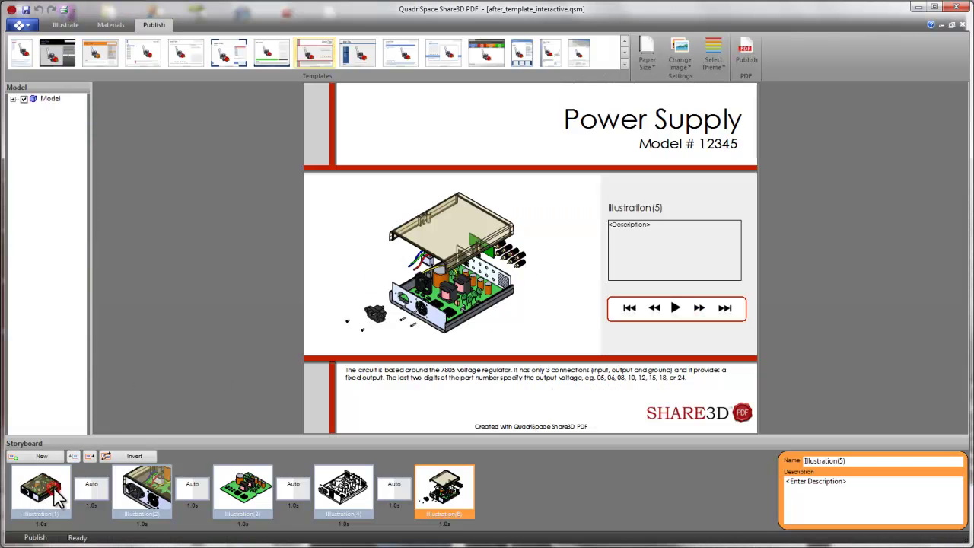
# Rename the first view 'Assembly View' with description 'This is a view of our assembly.'.
pyautogui.click(53, 491)
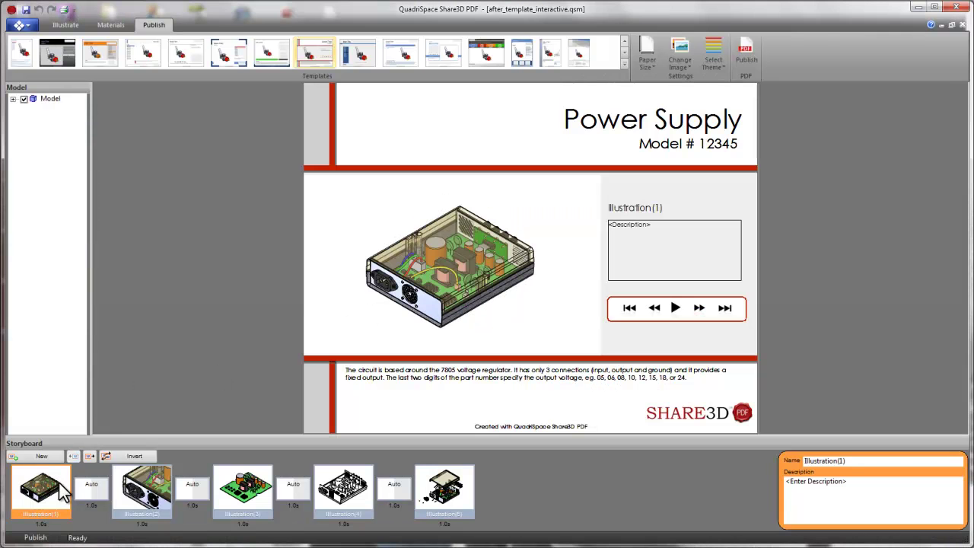
pyautogui.doubleClick(840, 461)
pyautogui.write('Assembly')
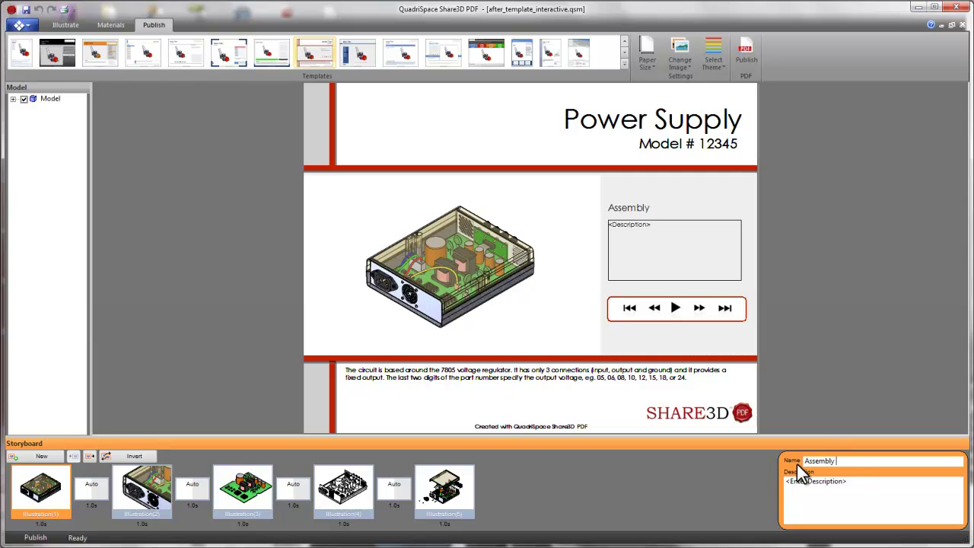
pyautogui.write(' View')
pyautogui.click(852, 485)
pyautogui.write('This ')
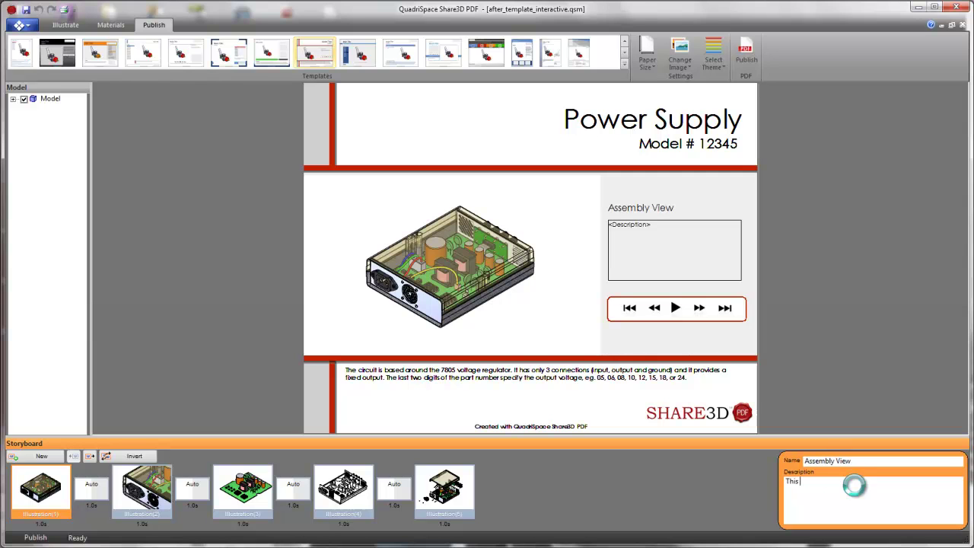
pyautogui.write('is a view of our assembly.')
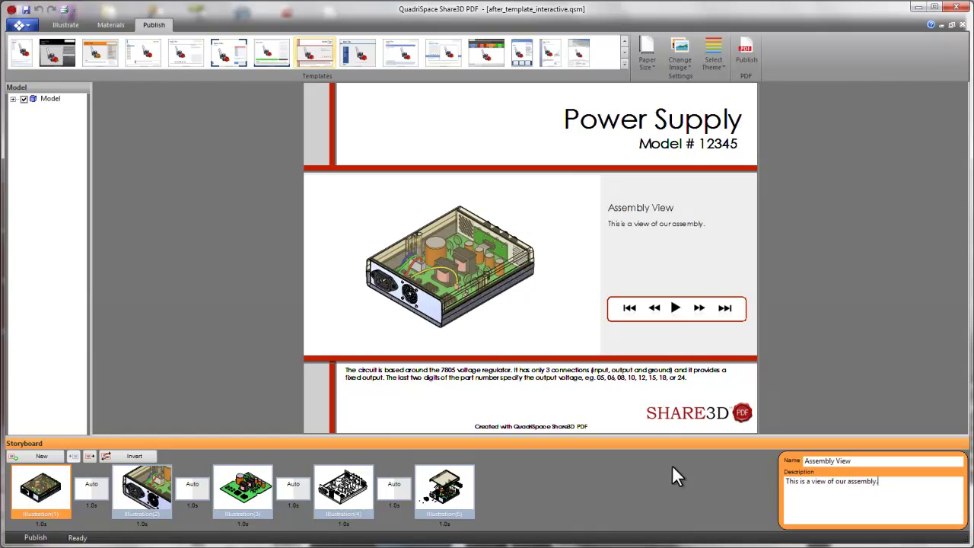
# Rename the fifth view 'Exploded View' with description 'This is a view of the exploded state.'.
pyautogui.click(457, 499)
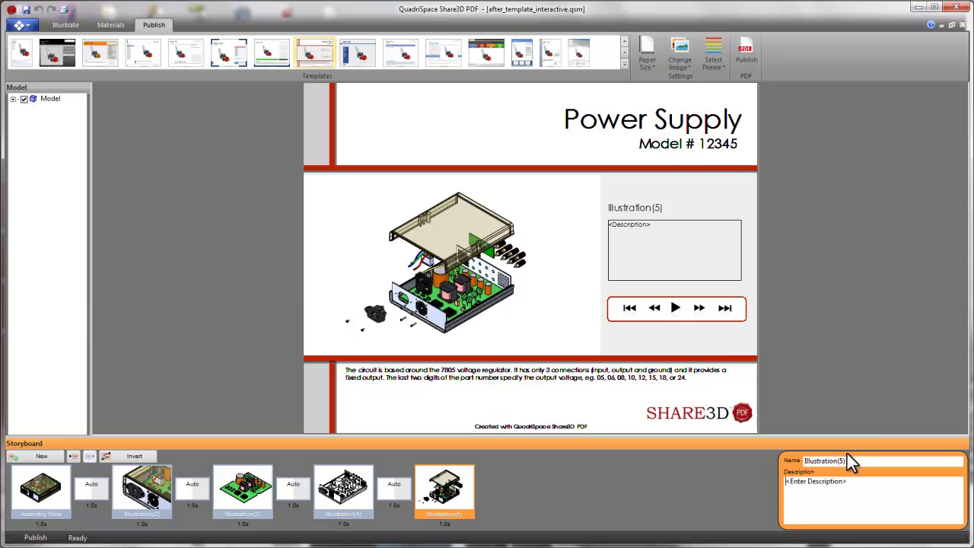
pyautogui.moveTo(851, 461); pyautogui.dragTo(795, 468)
pyautogui.write('Exploded View')
pyautogui.click(834, 480)
pyautogui.write('This is')
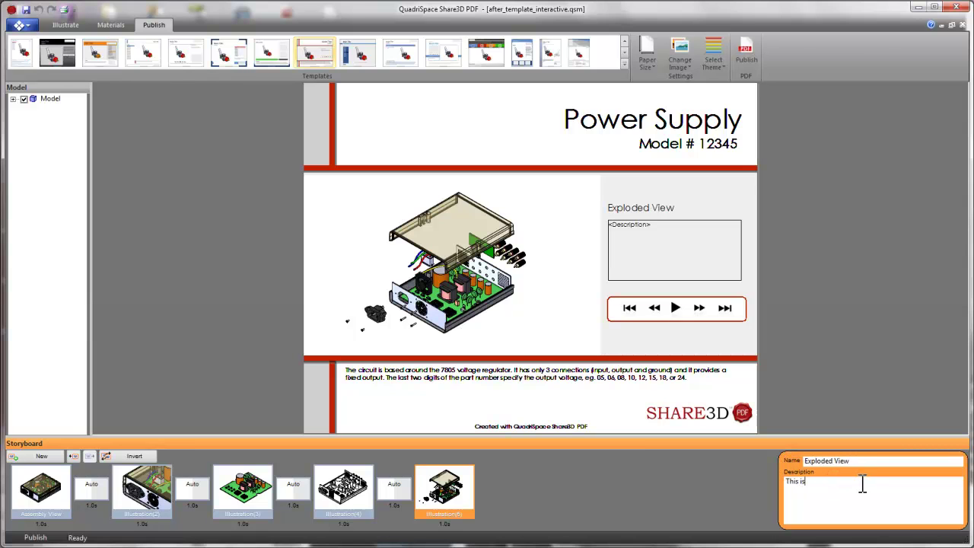
pyautogui.write(' a view of the exploded state.')
# Try the Airplanes theme, then switch the page to the Warrior theme.
pyautogui.click(710, 61)
pyautogui.click(748, 104)
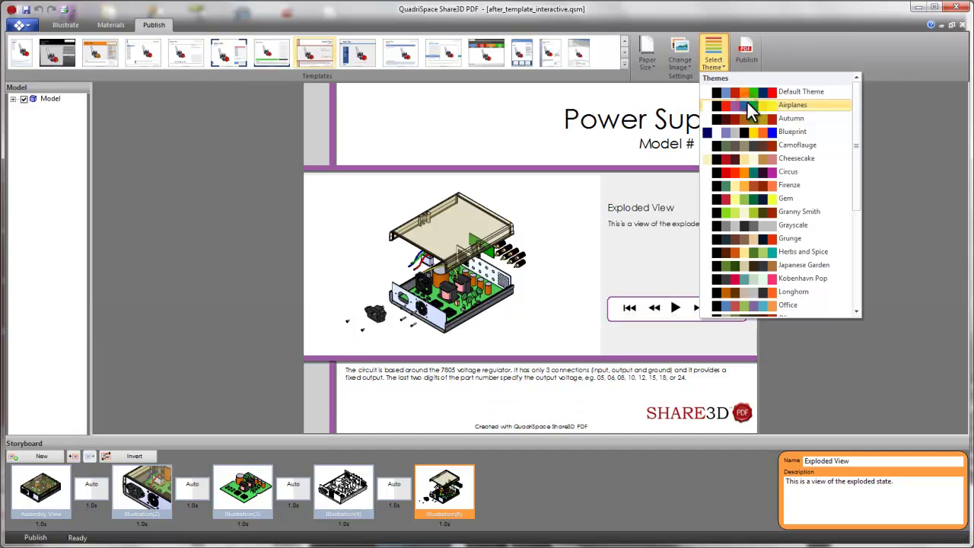
pyautogui.click(719, 62)
pyautogui.moveTo(856, 130); pyautogui.dragTo(847, 276)
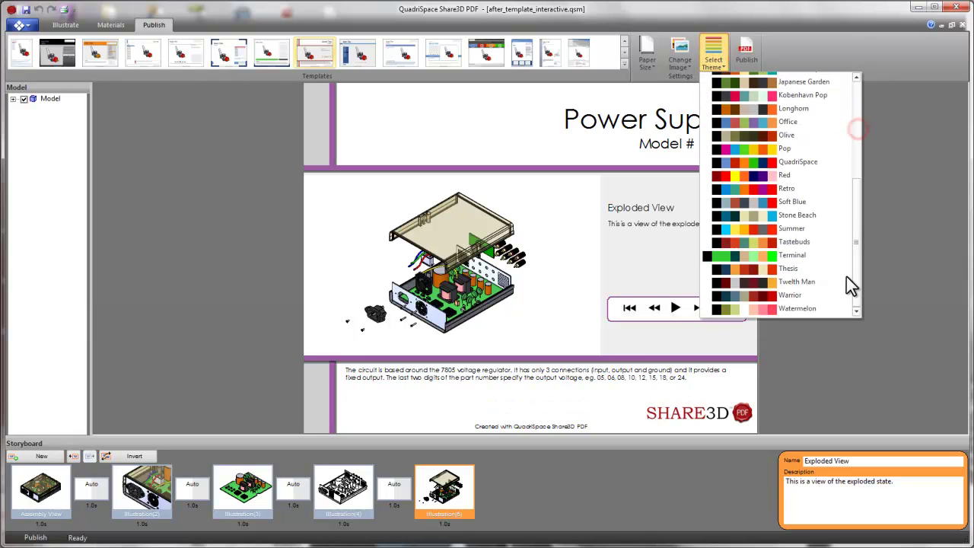
pyautogui.click(812, 296)
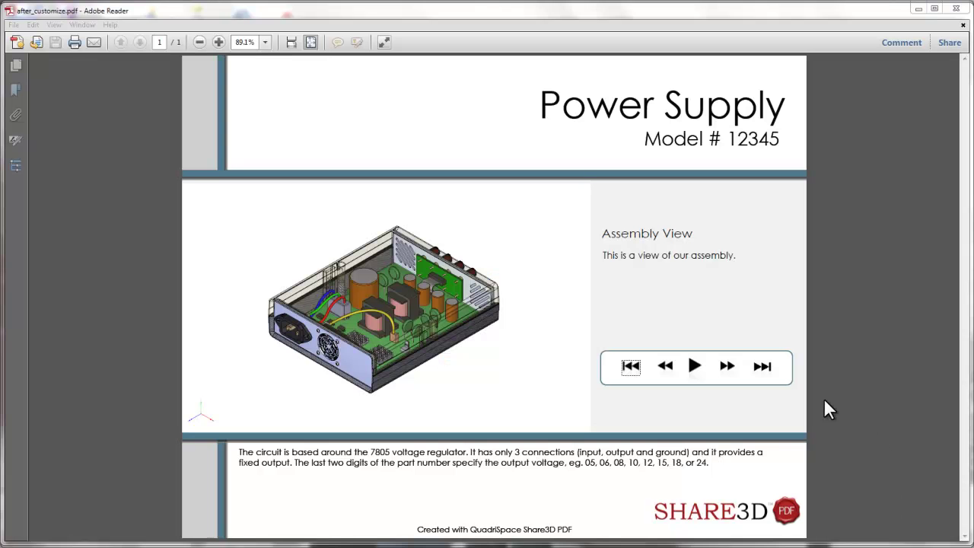
# In the PDF, step through Power Connector, Circuit Board and Hidden Lines Removed to Exploded View.
pyautogui.click(727, 369)
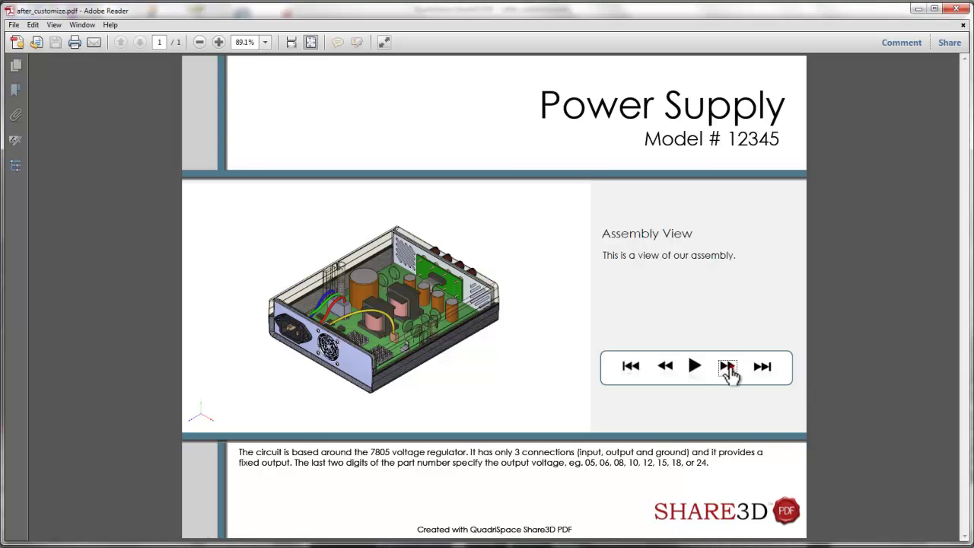
pyautogui.click(727, 369)
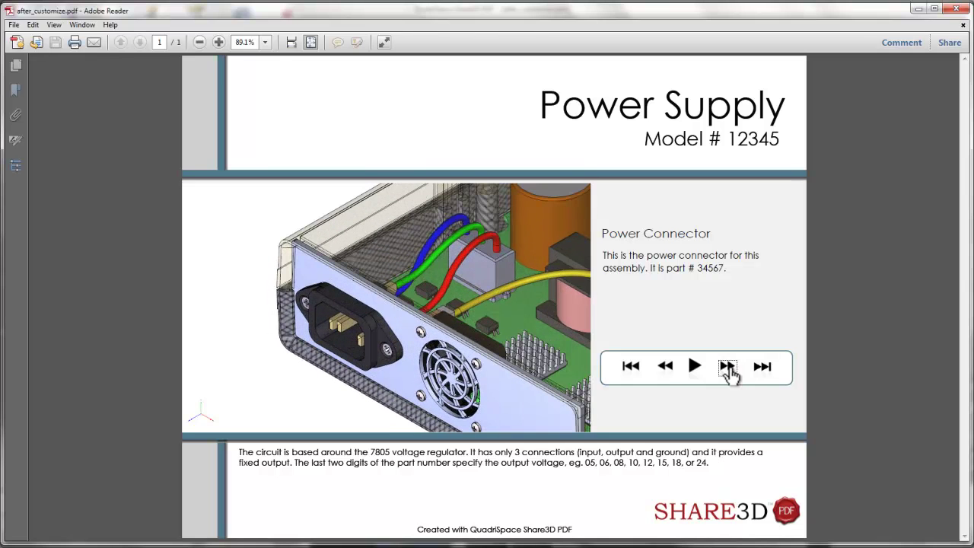
pyautogui.click(727, 368)
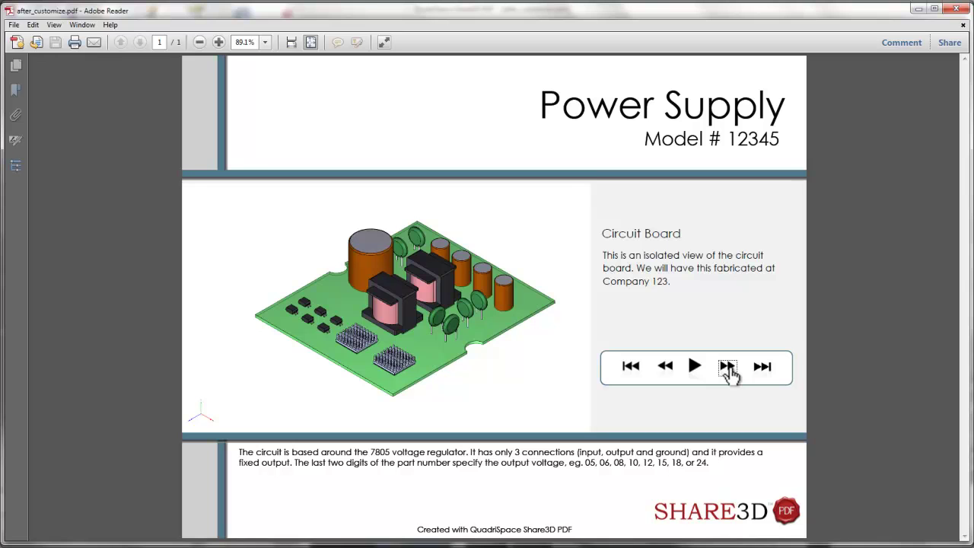
pyautogui.click(727, 369)
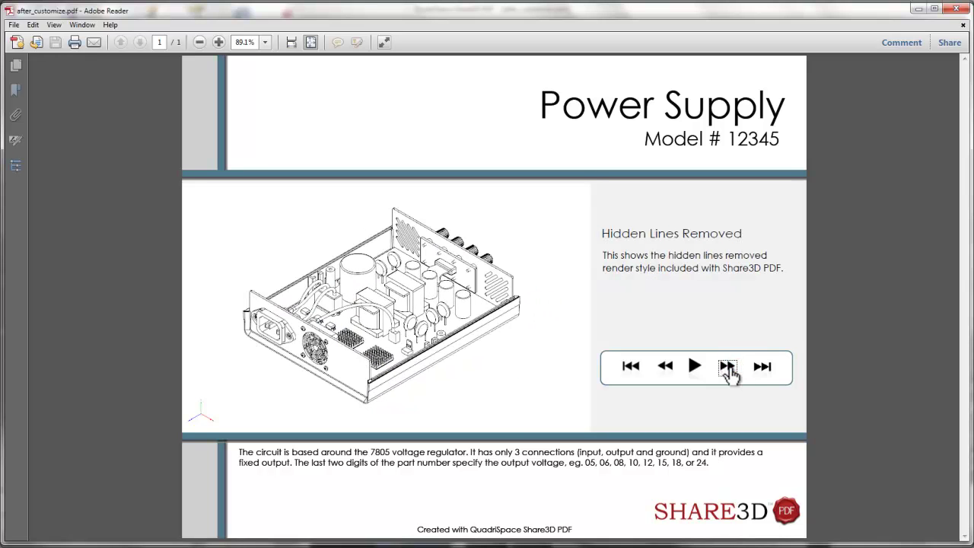
pyautogui.click(726, 369)
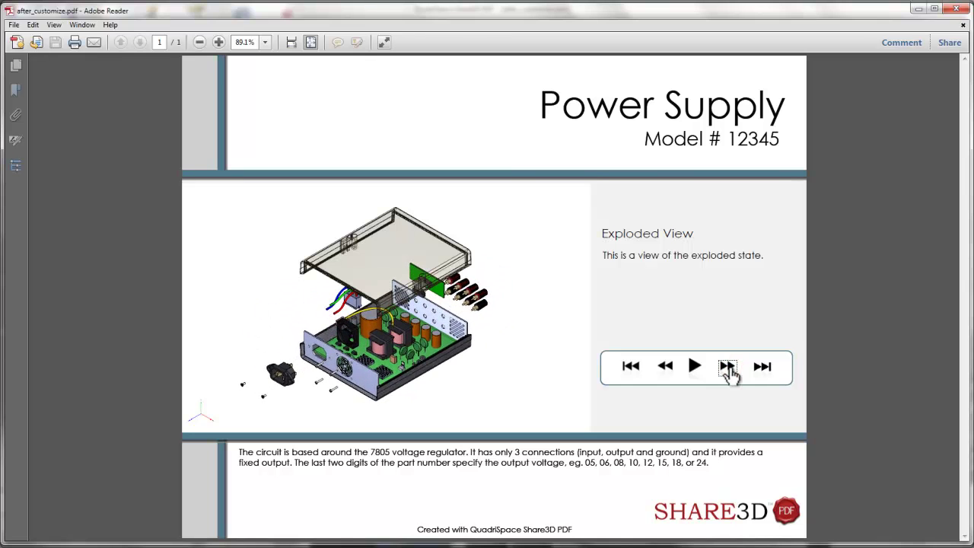
# Show the view bookmarks and jump to Assembly View, then back to Exploded View.
pyautogui.click(15, 90)
pyautogui.click(107, 119)
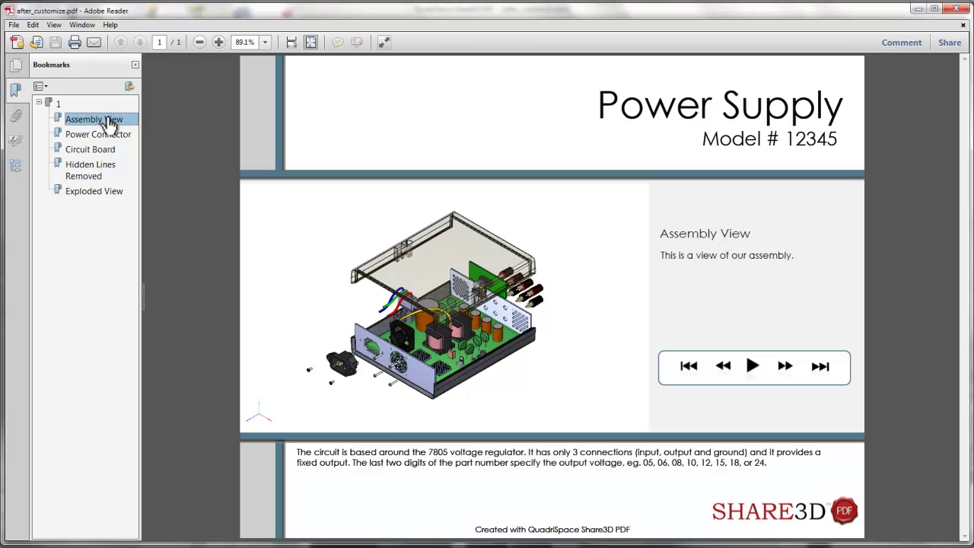
pyautogui.click(107, 191)
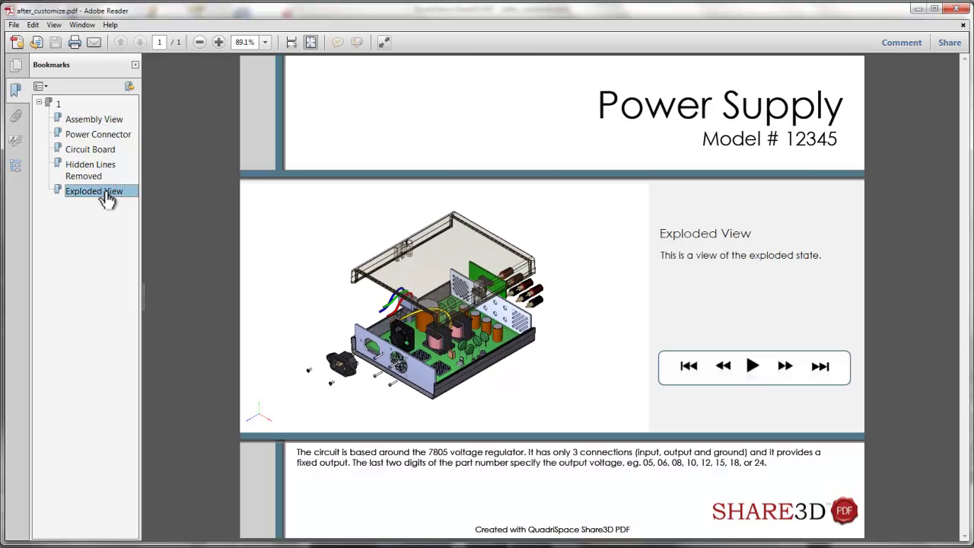